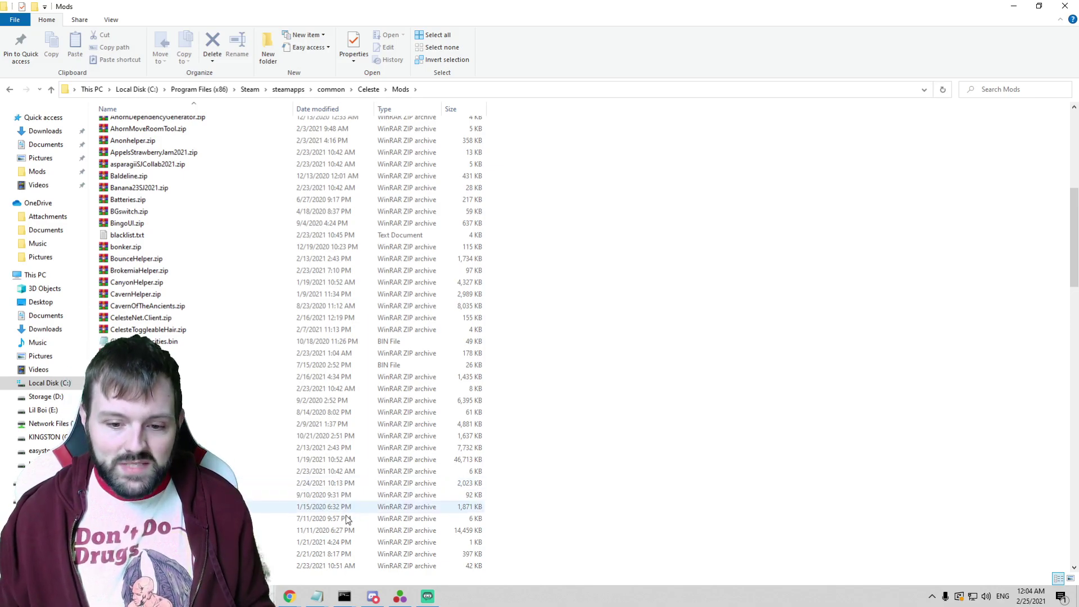
- Switch to Chrome, view the Celeste Package Generator page on GameBanana, and return to the Mods folder
mouse_move(290, 596)
left_click(374, 538)
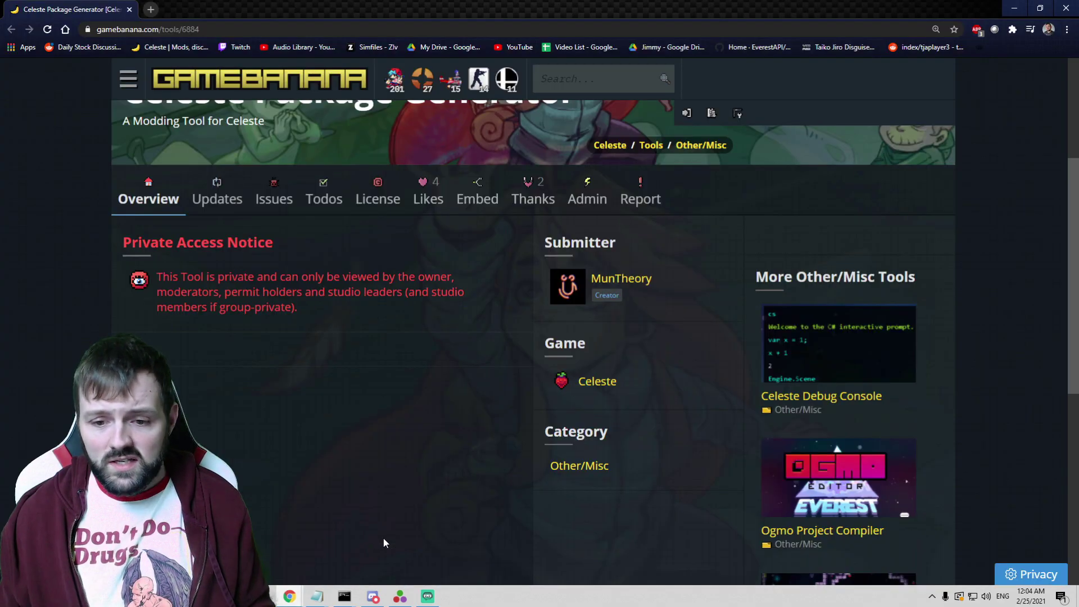
scroll(480, 483, "up", 3)
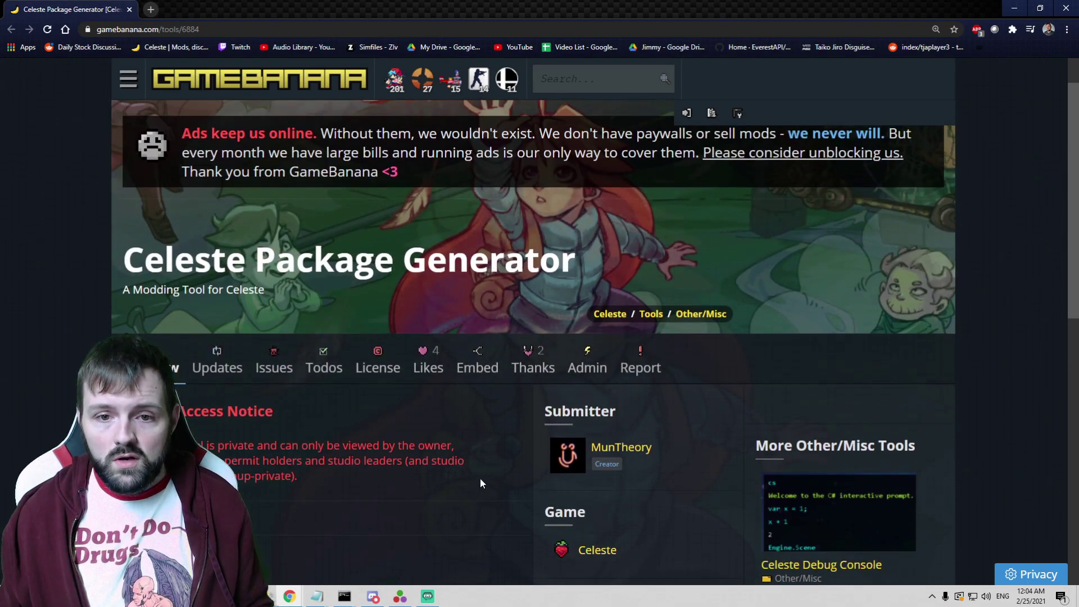
scroll(480, 482, "down", 2)
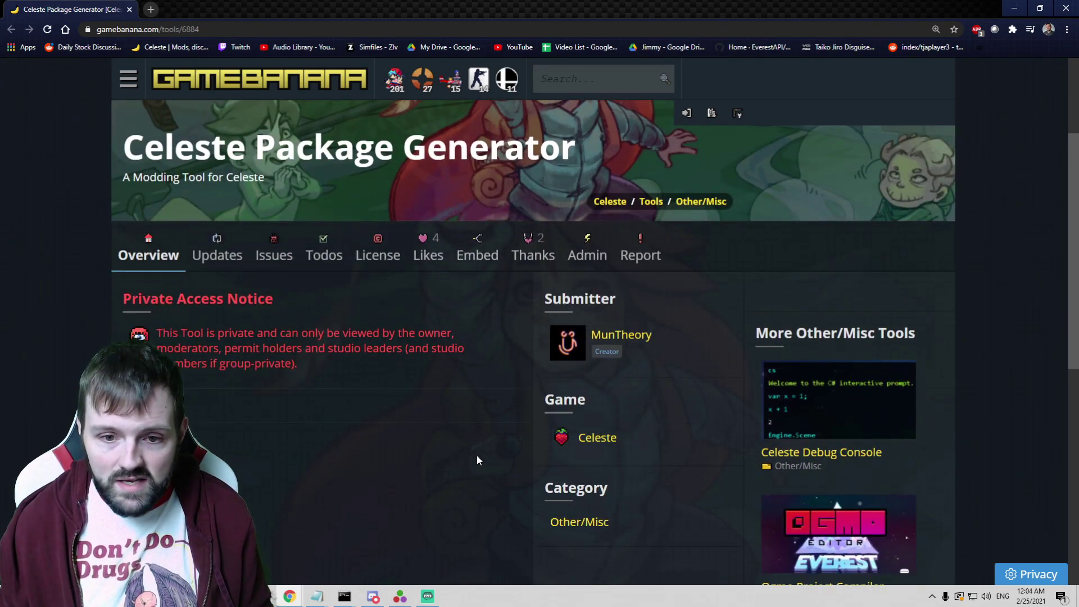
left_click(1006, 8)
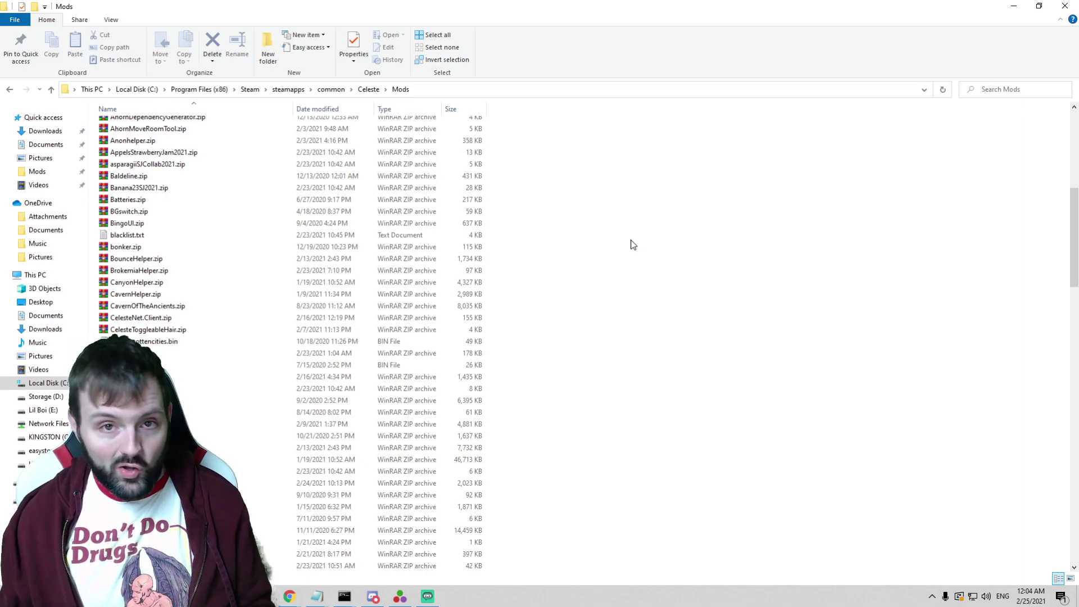
- Look through the archives and map files in Celeste's Mods folder
scroll(506, 349, "down", 20)
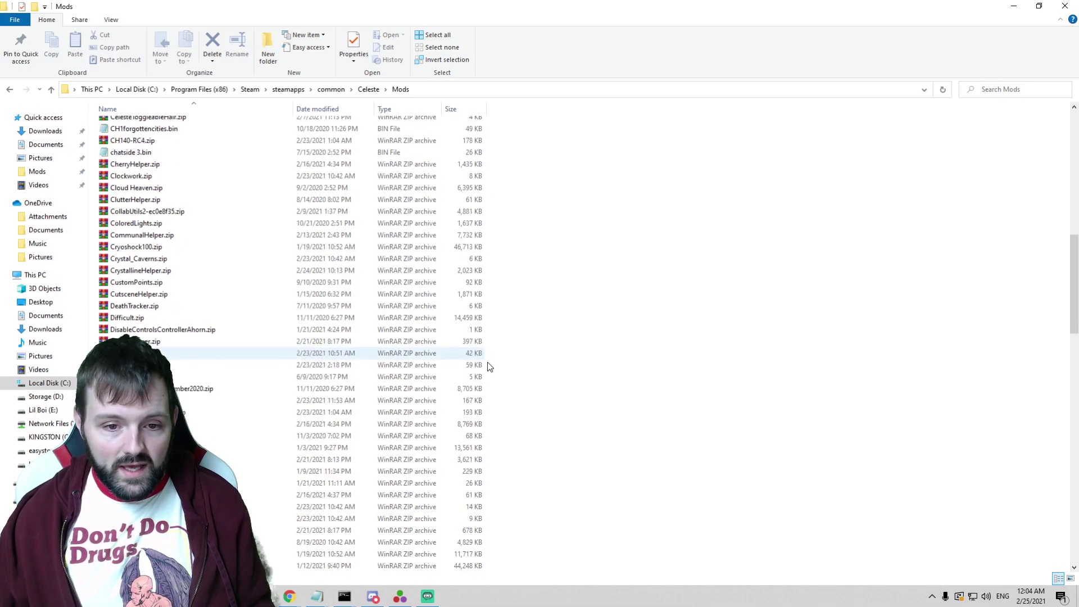
scroll(536, 323, "down", 3)
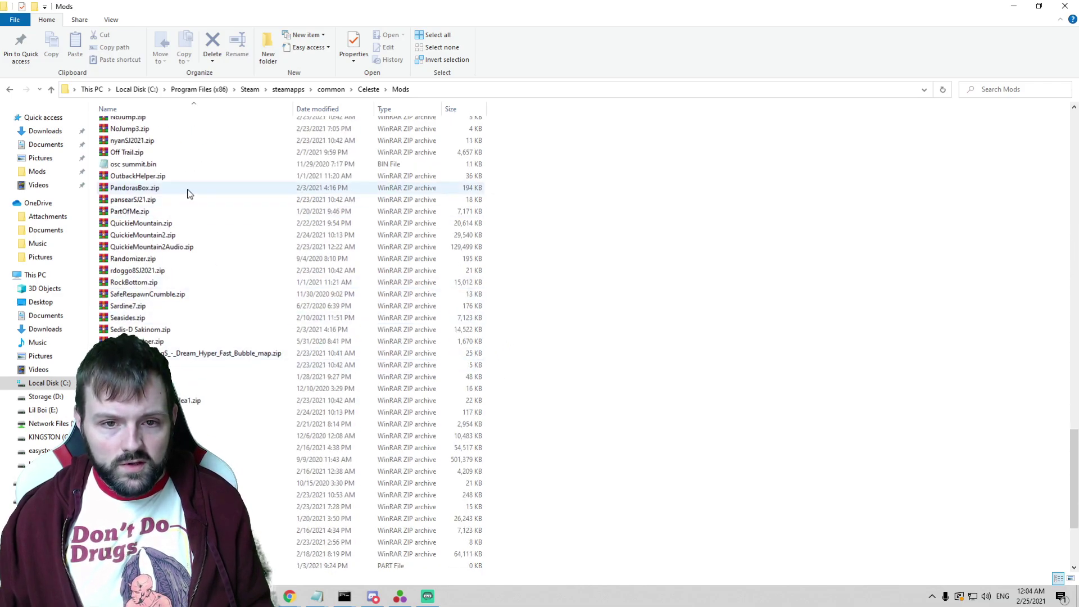
left_click(143, 163)
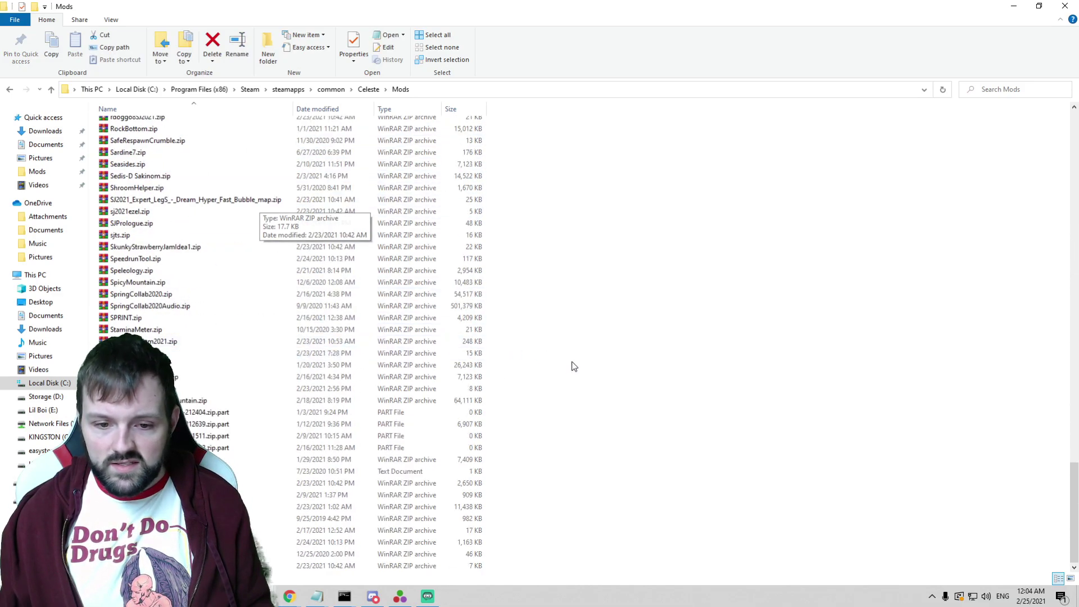
scroll(563, 402, "down", 2)
scroll(562, 410, "up", 3)
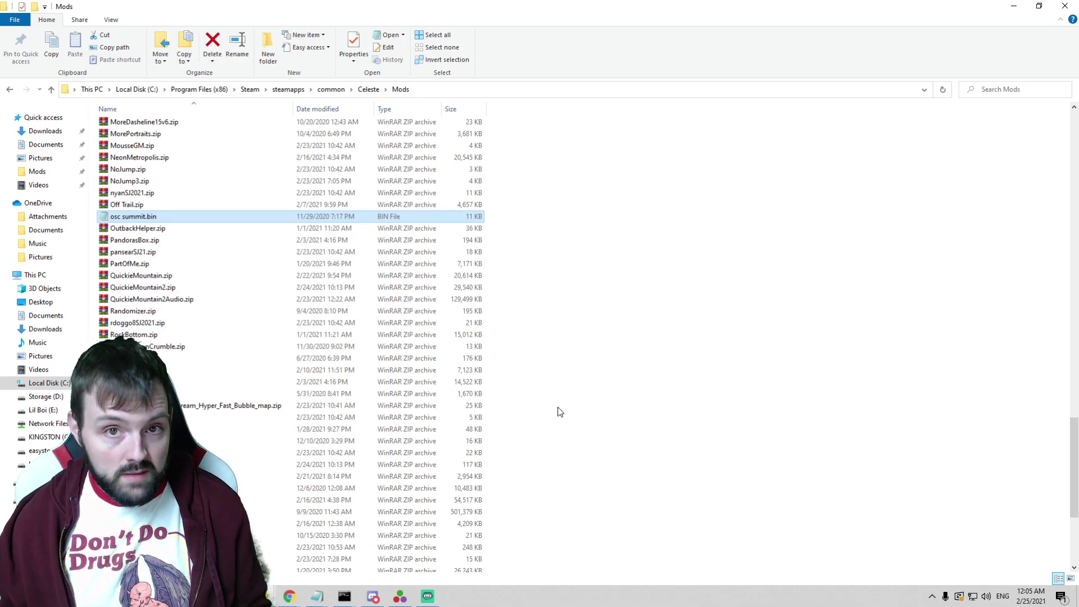
left_click(625, 356)
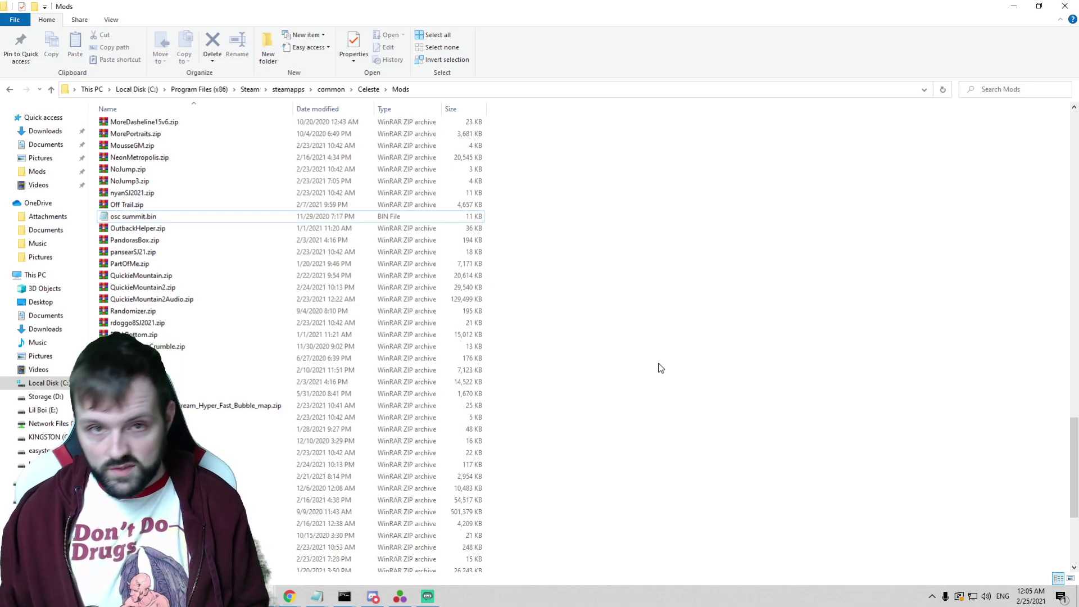
- Create a new folder named "test" in Celeste's Mods folder and open it
right_click(635, 346)
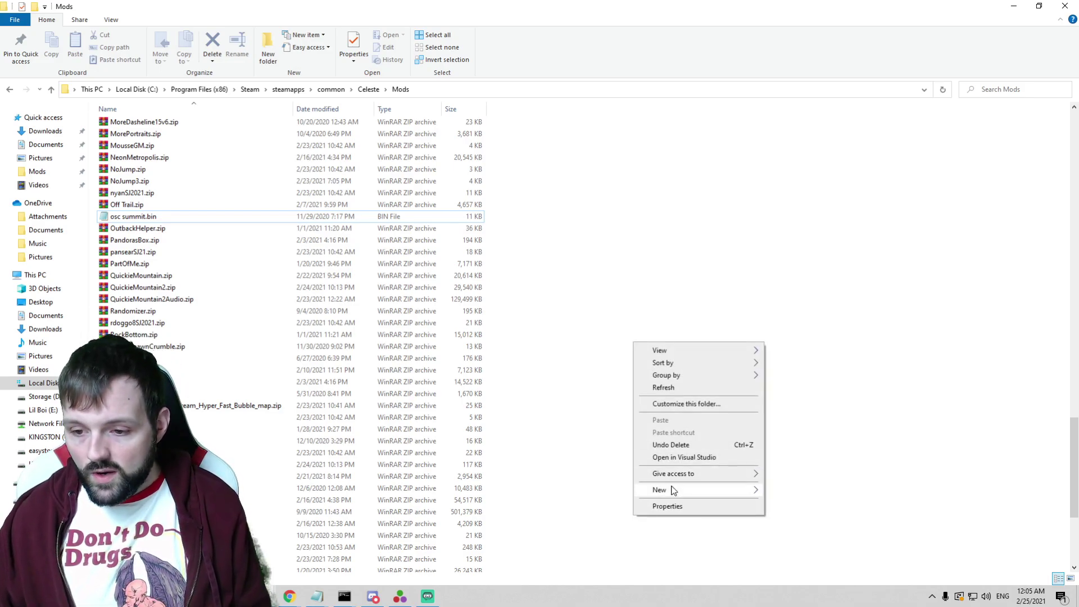
mouse_move(673, 492)
left_click(790, 491)
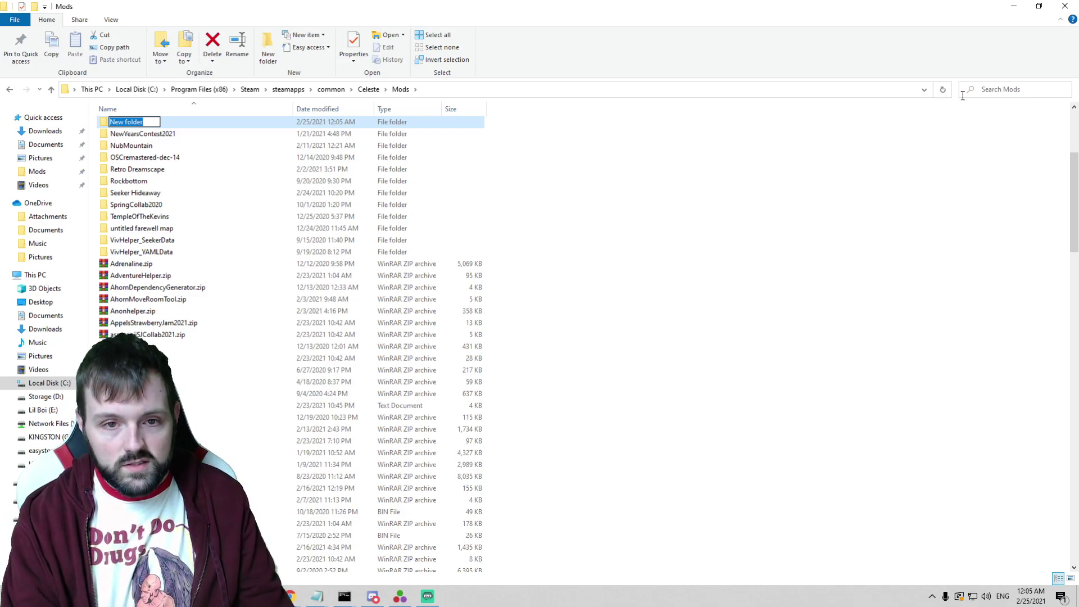
type("test")
key("Return")
key("Return")
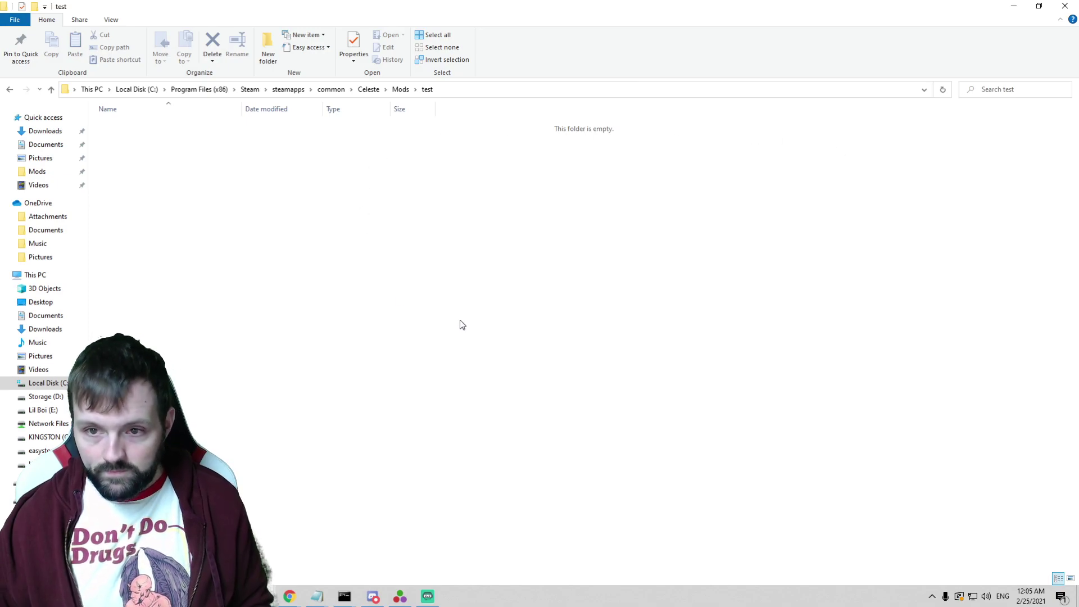
- Create a folder named "Maps" inside the test mod folder and open it
right_click(410, 295)
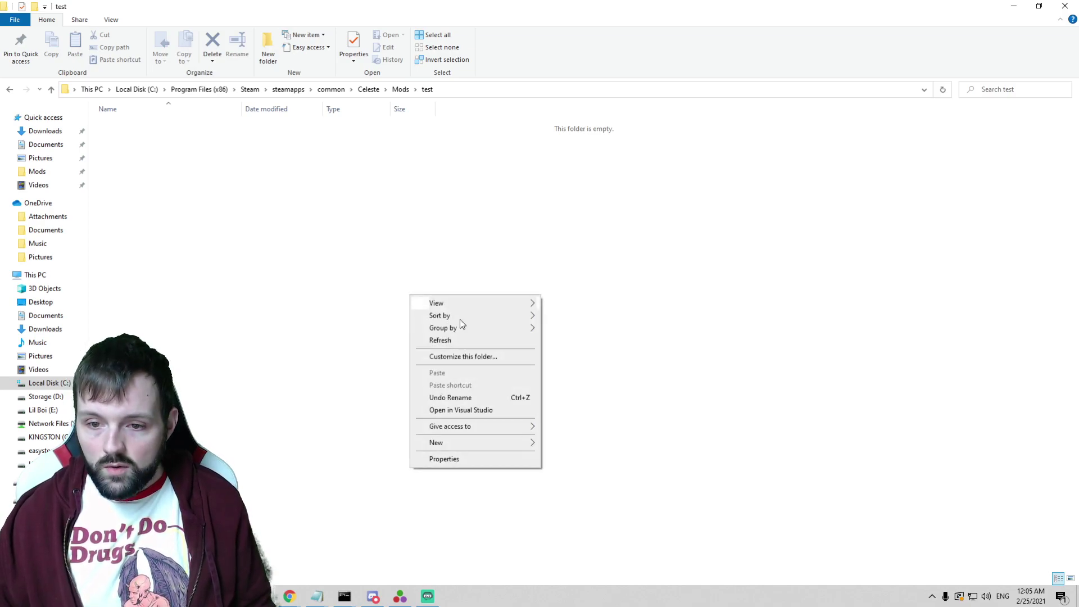
mouse_move(452, 442)
left_click(567, 444)
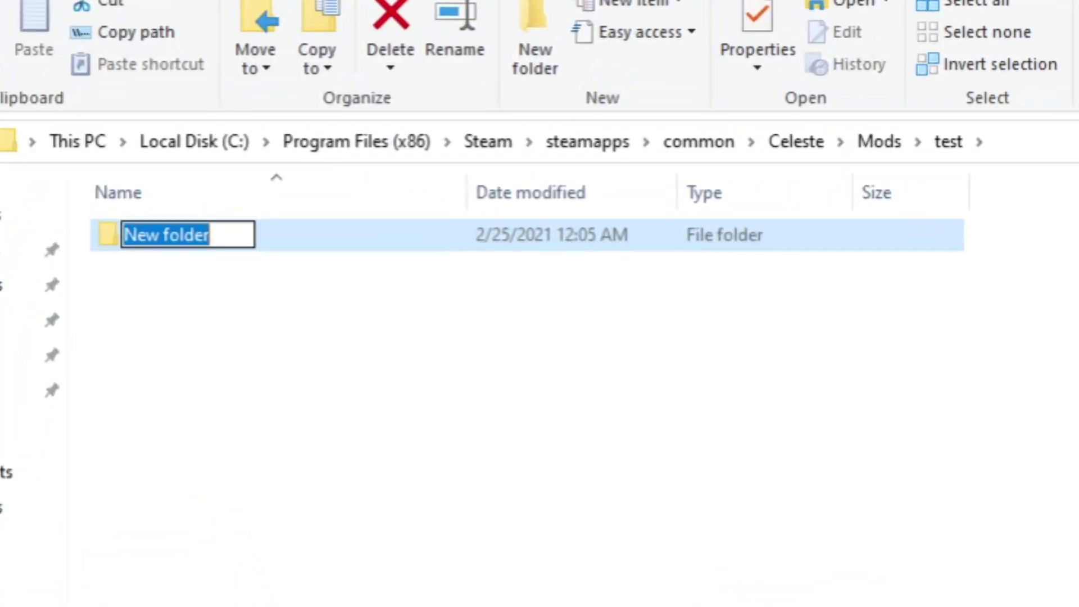
type("Maps")
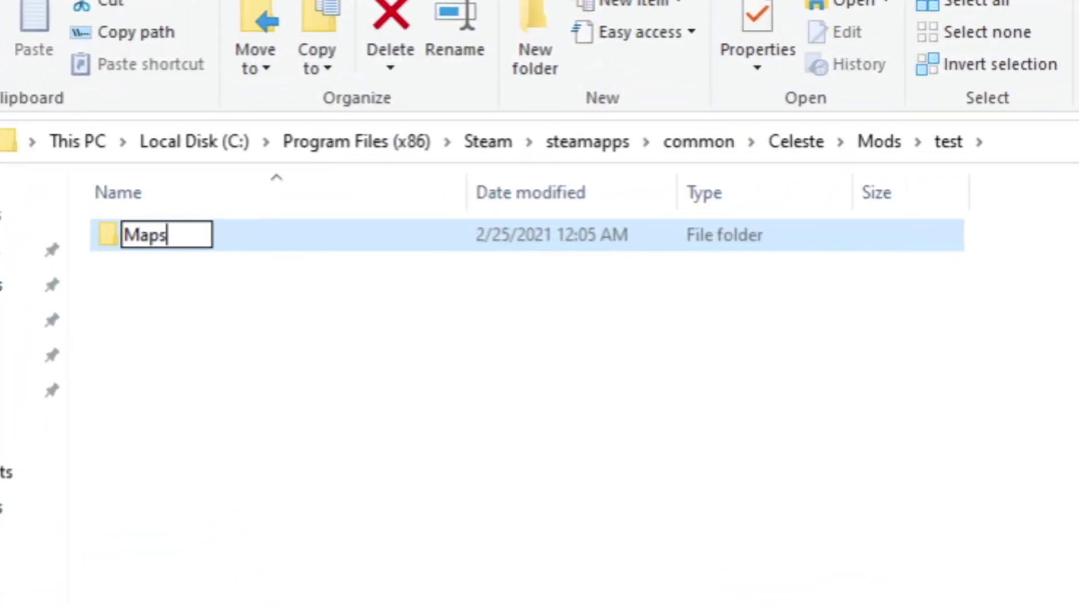
key("Return")
key("Return")
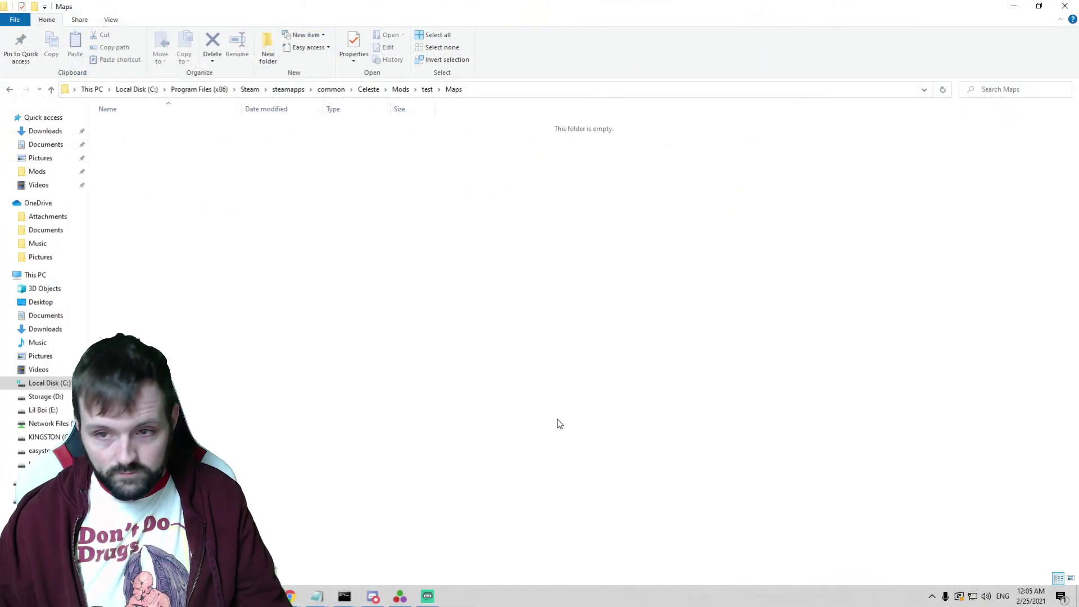
- Create a folder named "iamdadbod" inside the Maps folder and open it
right_click(338, 241)
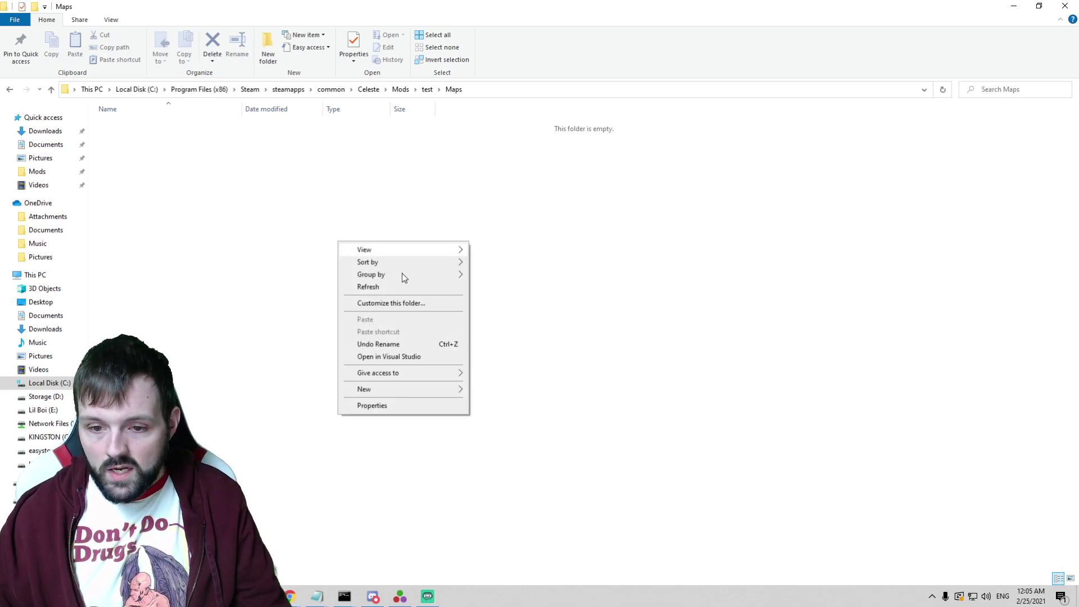
mouse_move(454, 390)
left_click(489, 389)
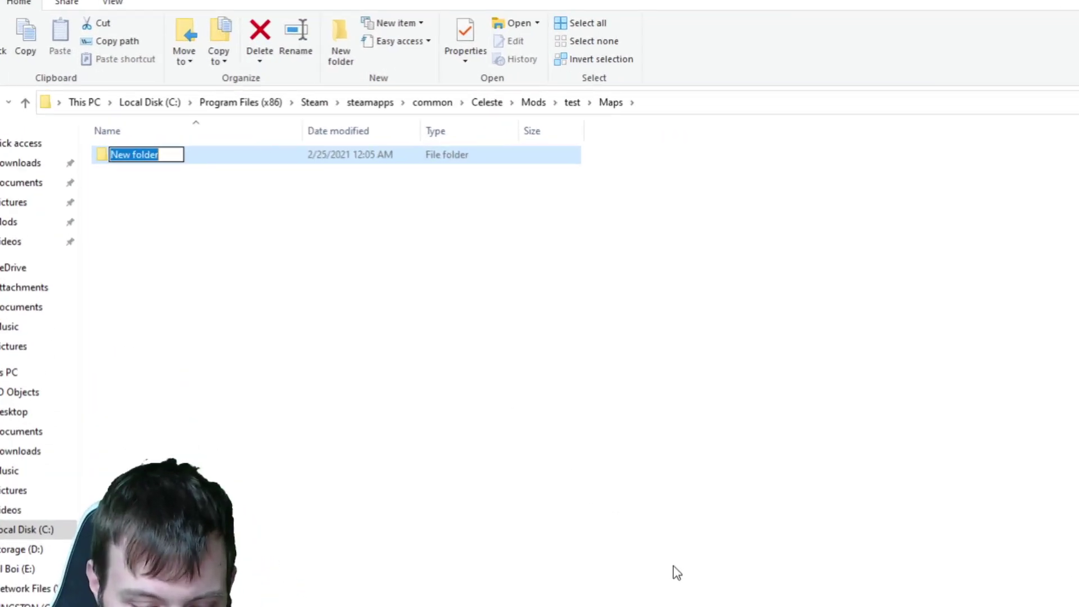
type("iamdadbod")
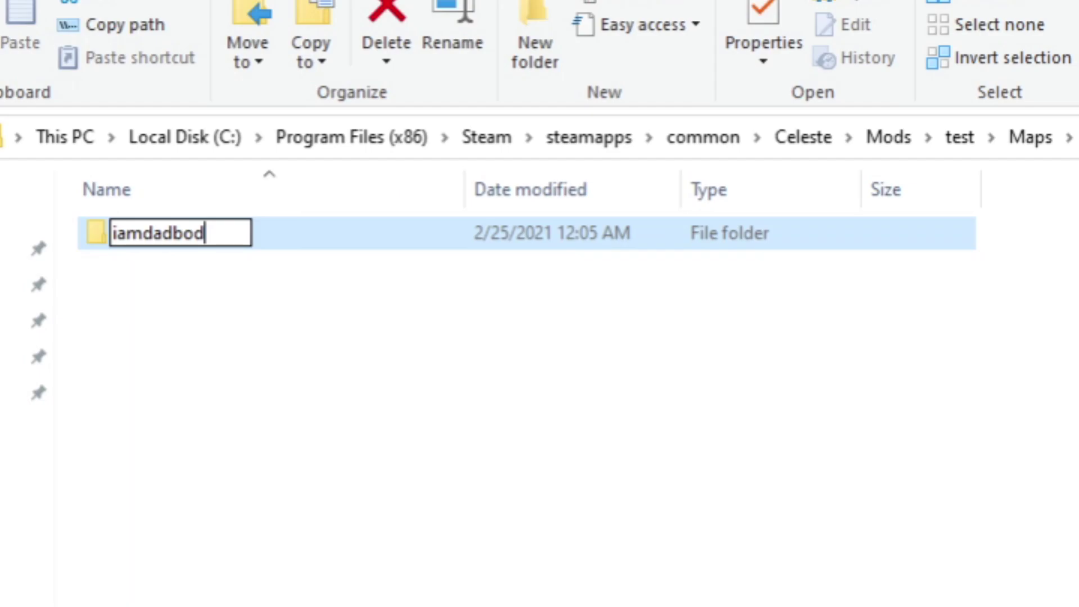
key("Return")
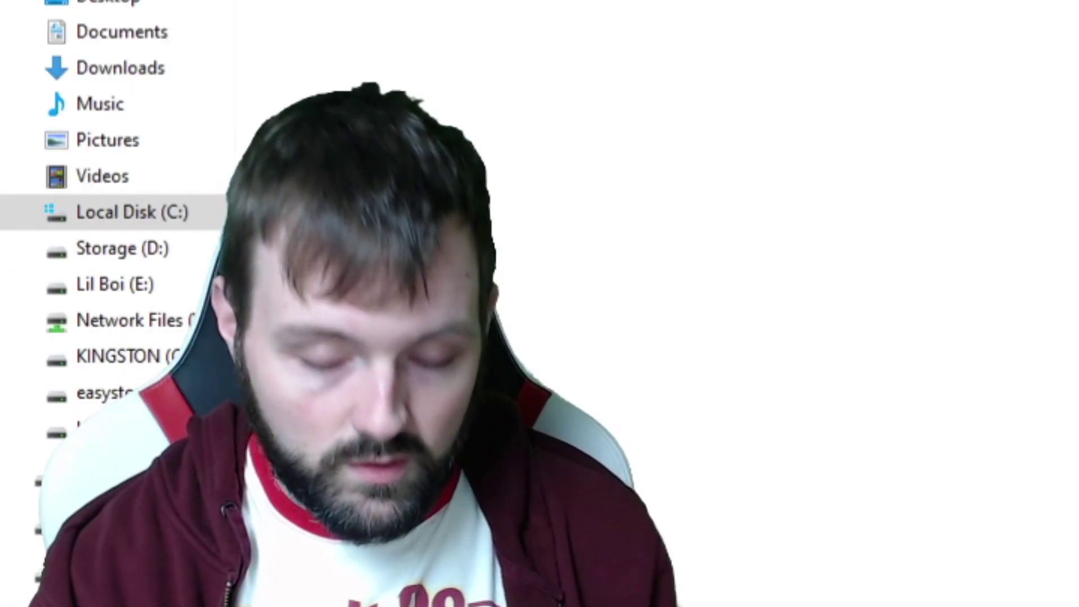
key("Return")
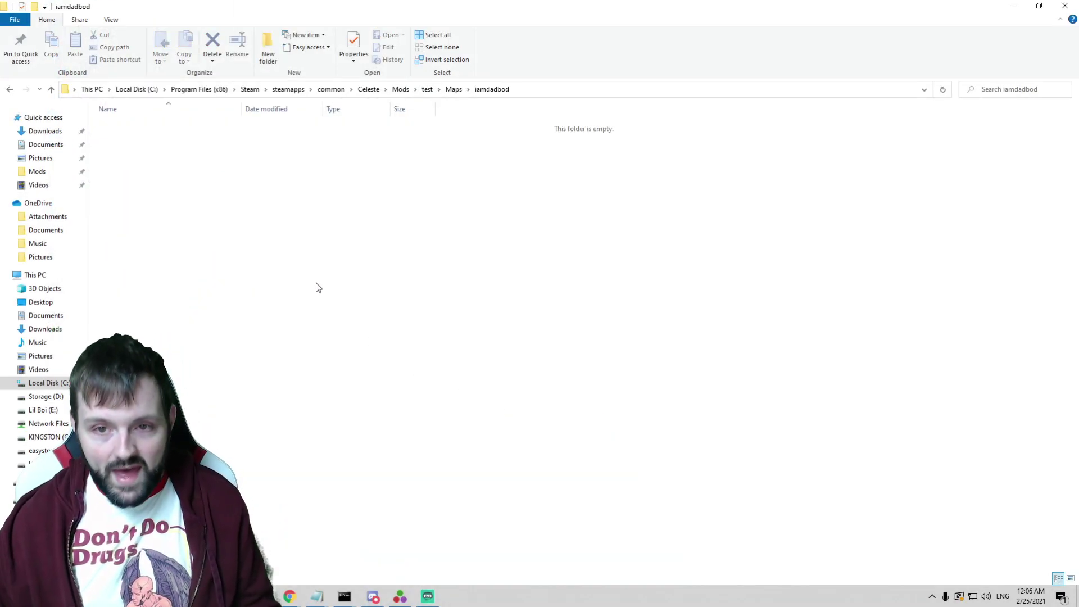
- Create a folder named "test" inside the iamdadbod folder and open it
right_click(318, 276)
mouse_move(375, 425)
left_click(475, 425)
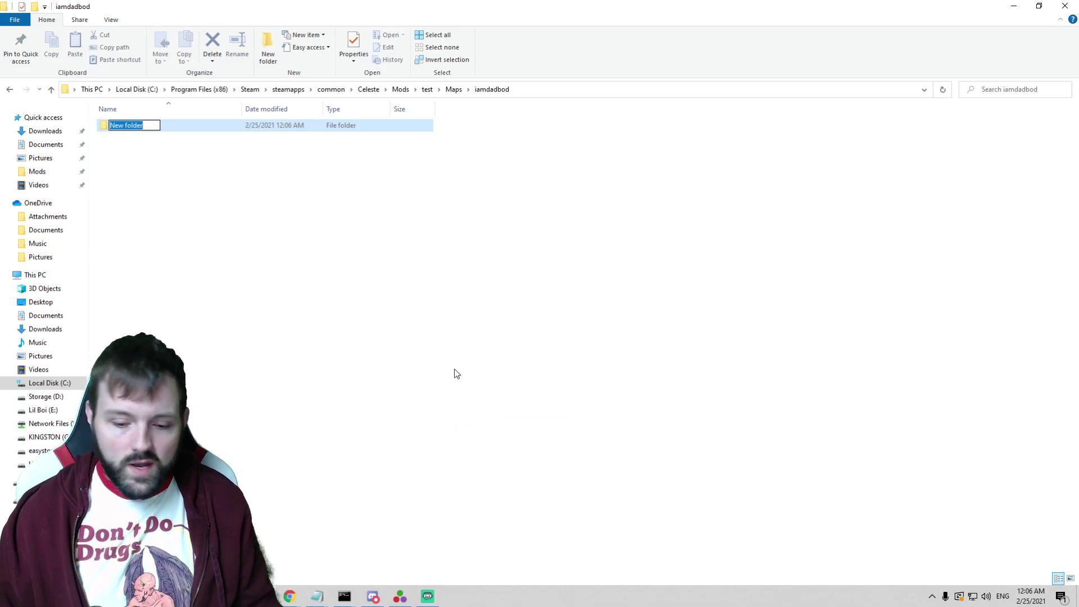
type("test")
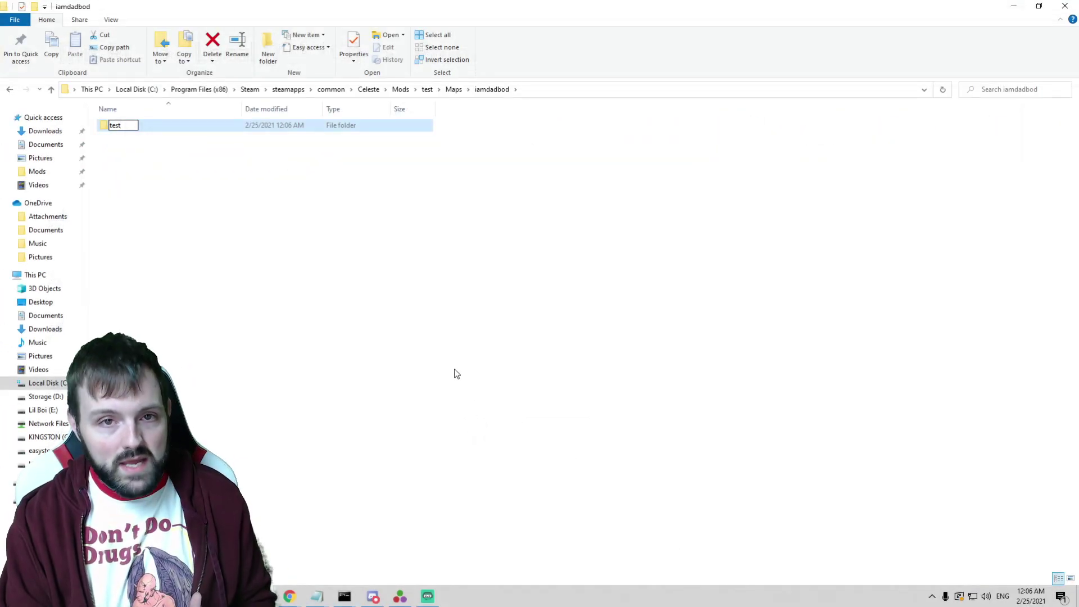
key("Return")
key("Return")
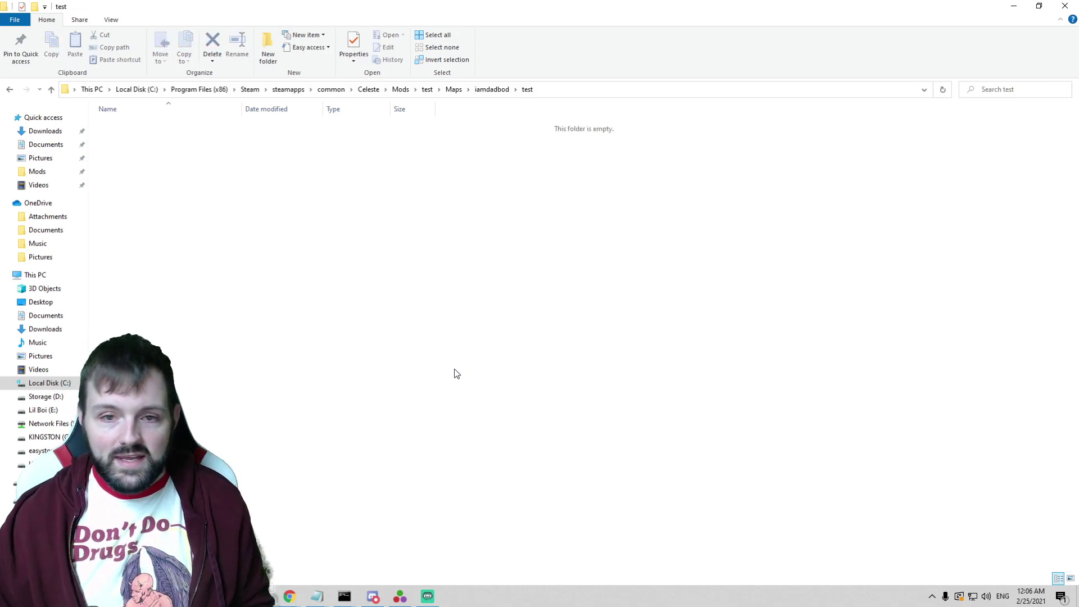
right_click(480, 350)
left_click(607, 299)
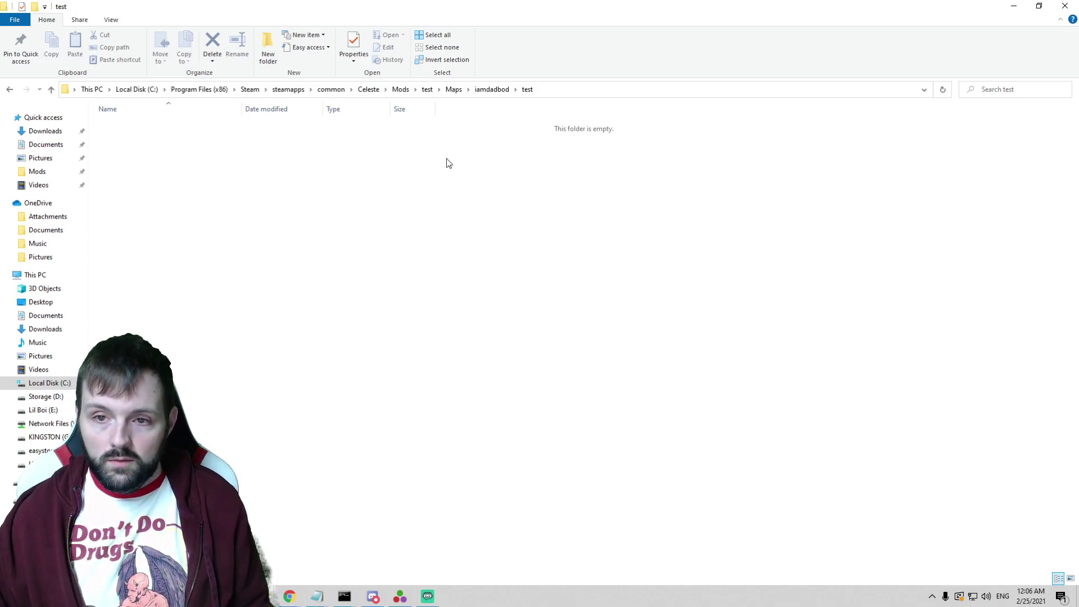
- Return to the top-level test mod folder and create a folder named "Dialog" beside Maps
left_click(426, 93)
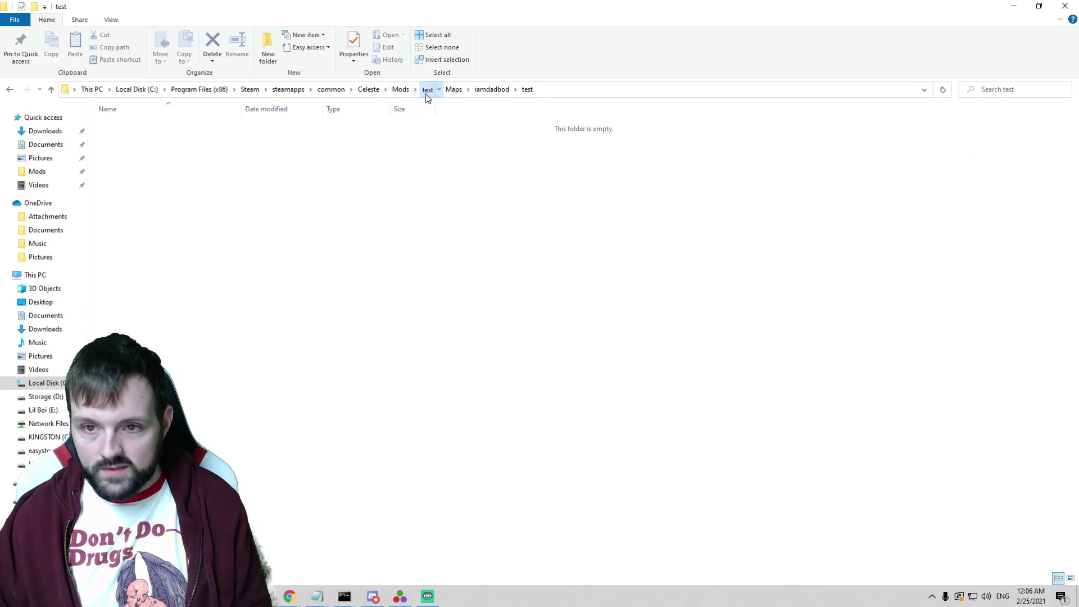
left_click(461, 248)
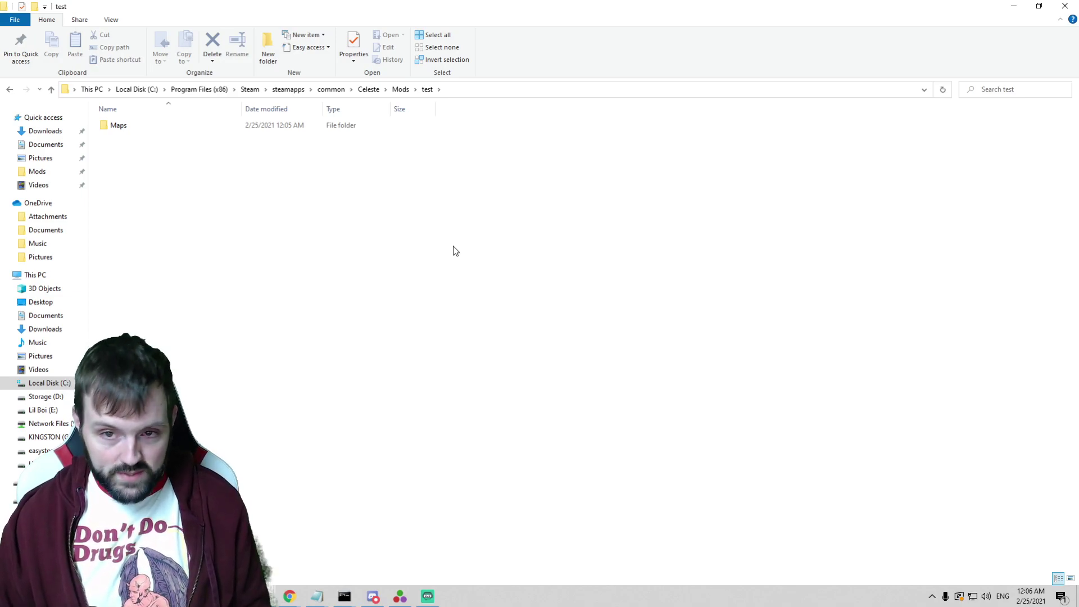
right_click(289, 225)
mouse_move(339, 381)
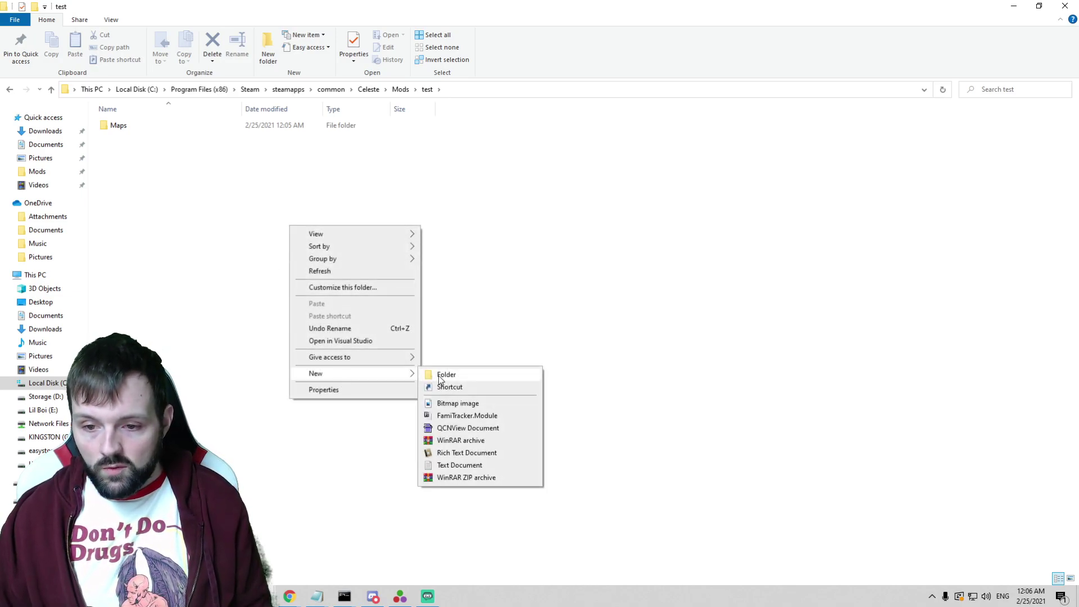
left_click(447, 374)
type("Dialog")
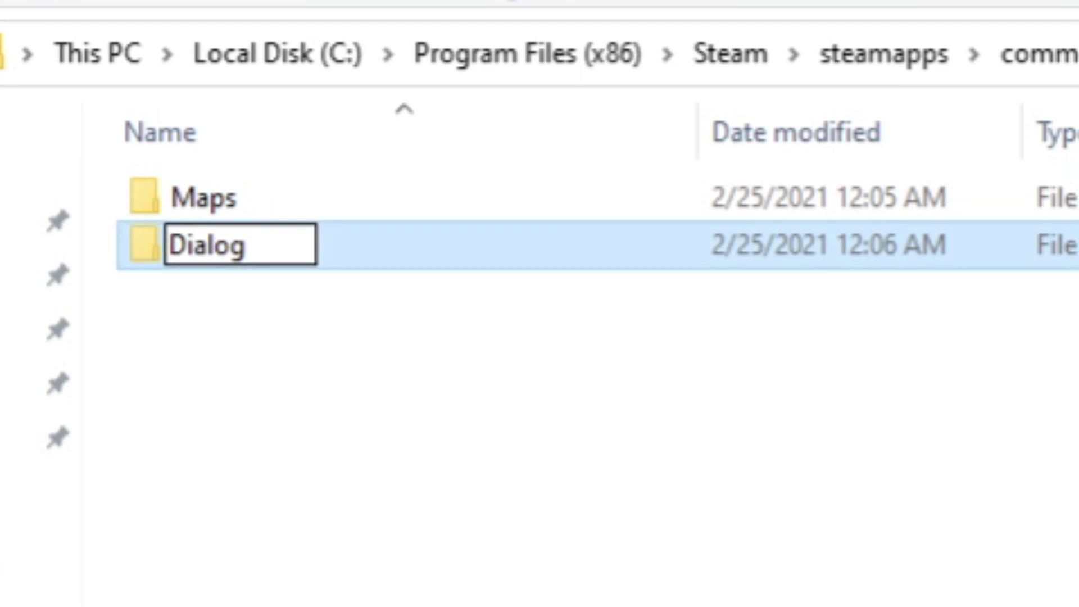
key("Return")
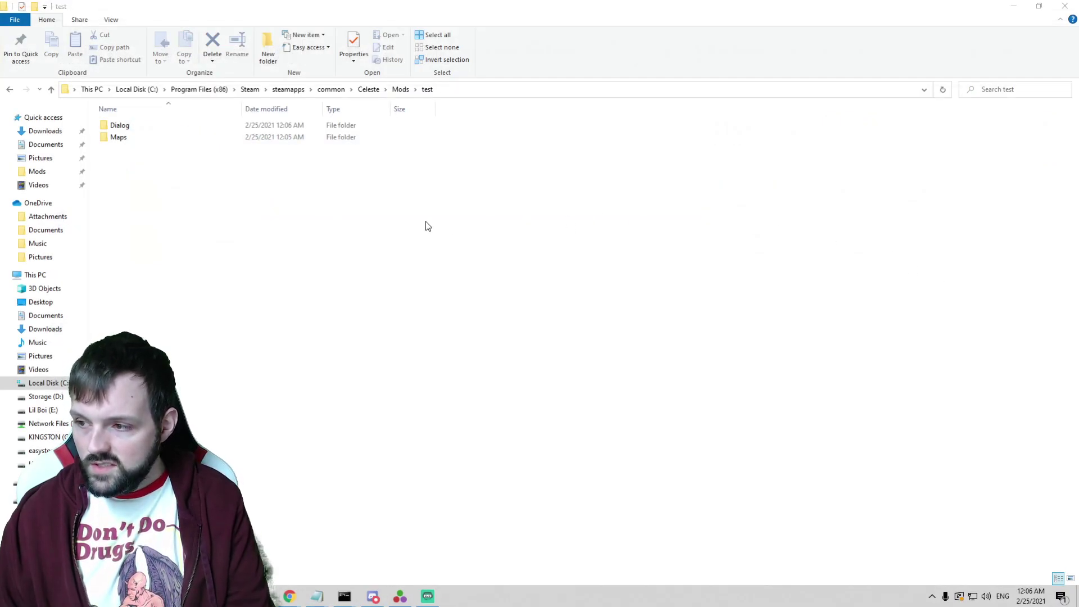
- Open the Dialog folder and create a text document named English.txt in it
double_click(128, 132)
right_click(175, 232)
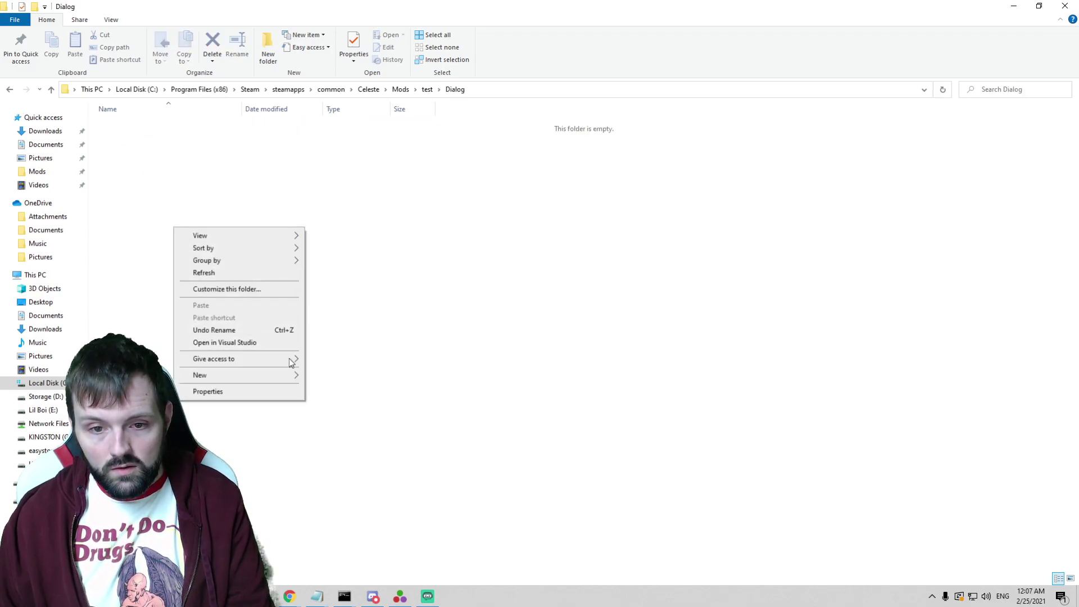
mouse_move(257, 371)
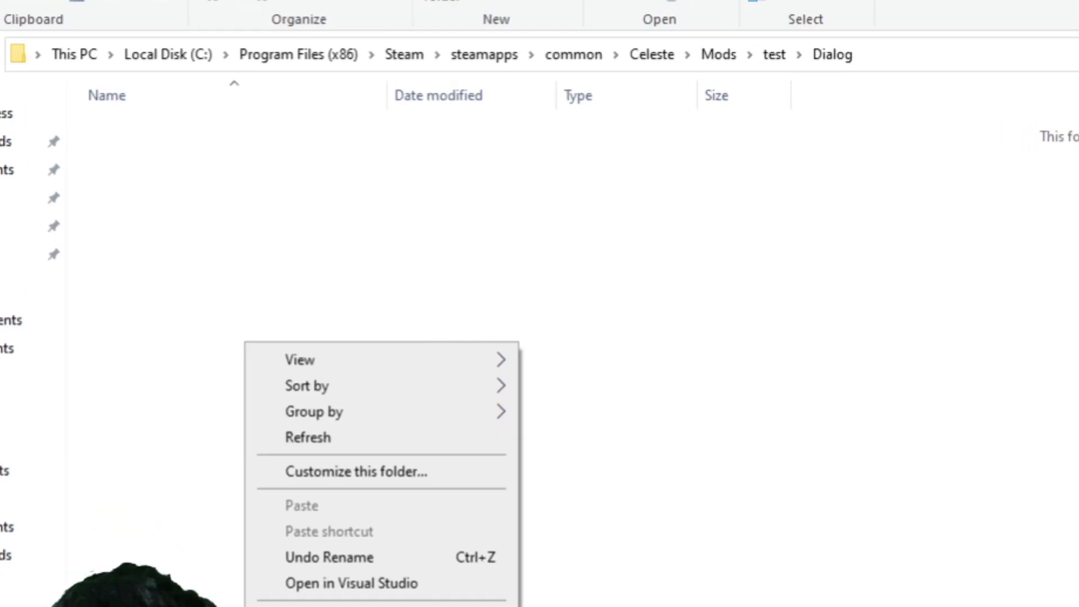
left_click(619, 604)
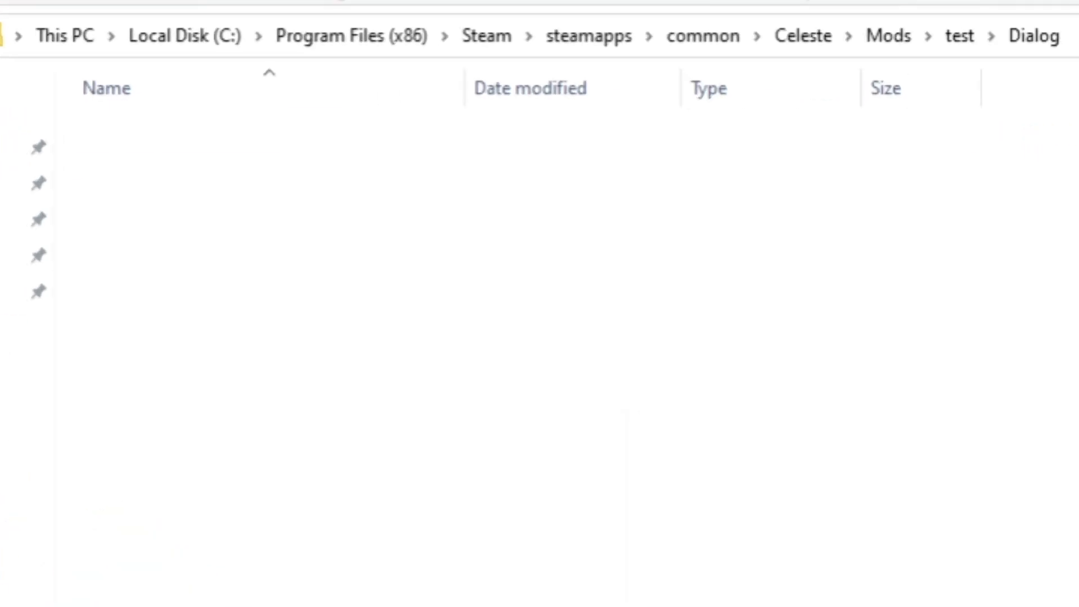
type("English")
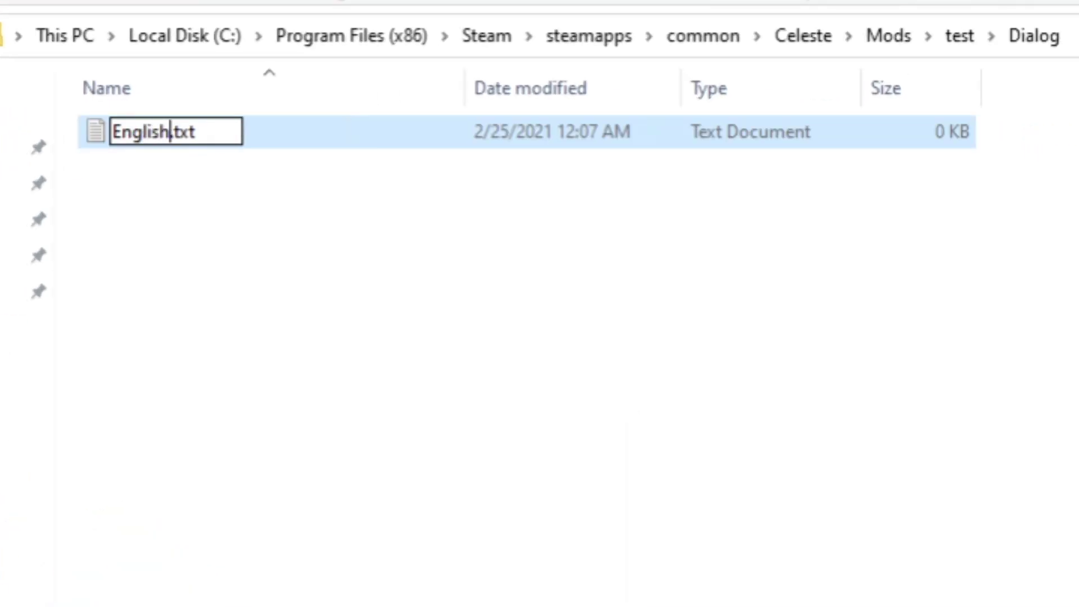
key("Return")
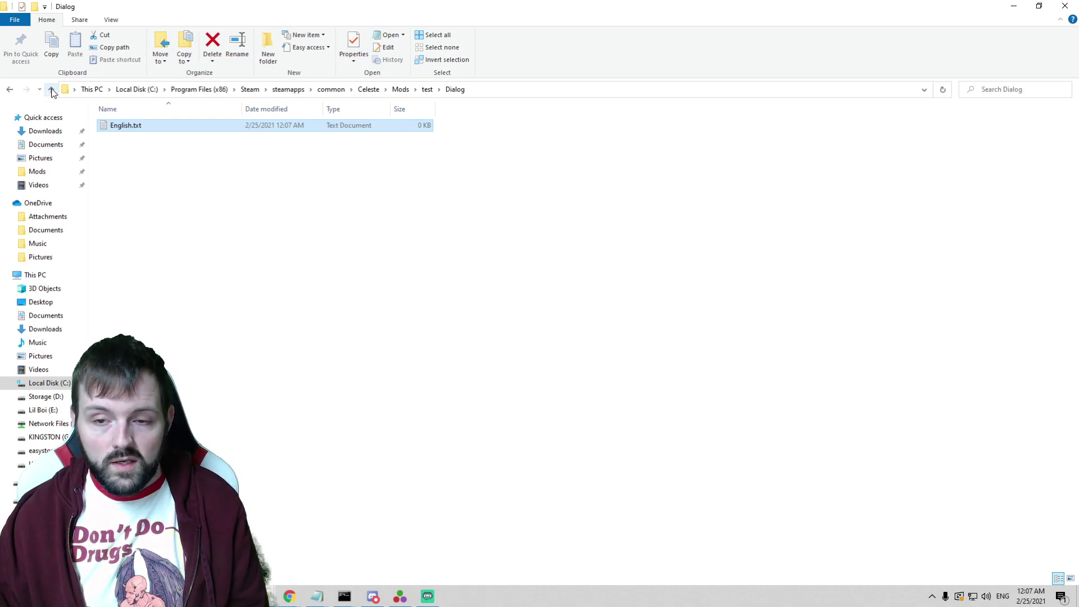
- Return to the top-level test mod folder and create a folder named "Graphics" in it
left_click(51, 90)
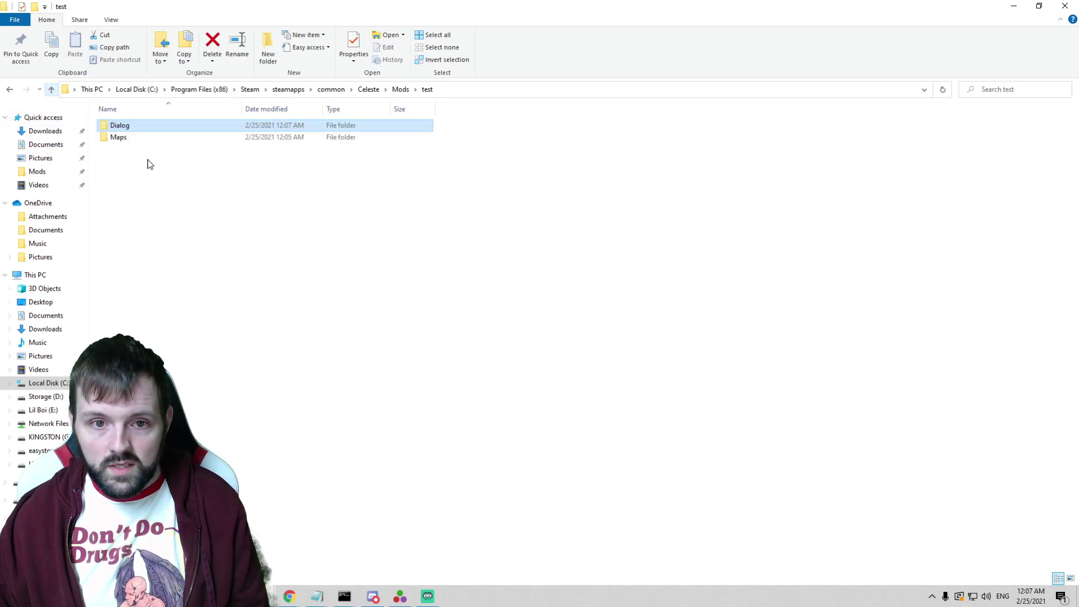
left_click(146, 211)
right_click(162, 200)
mouse_move(242, 341)
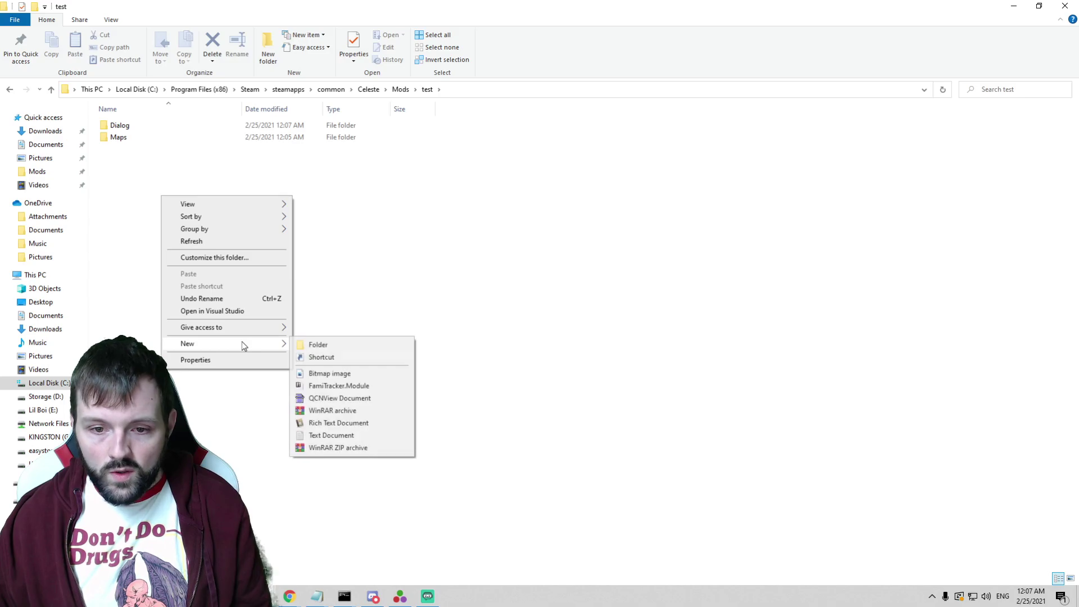
left_click(312, 344)
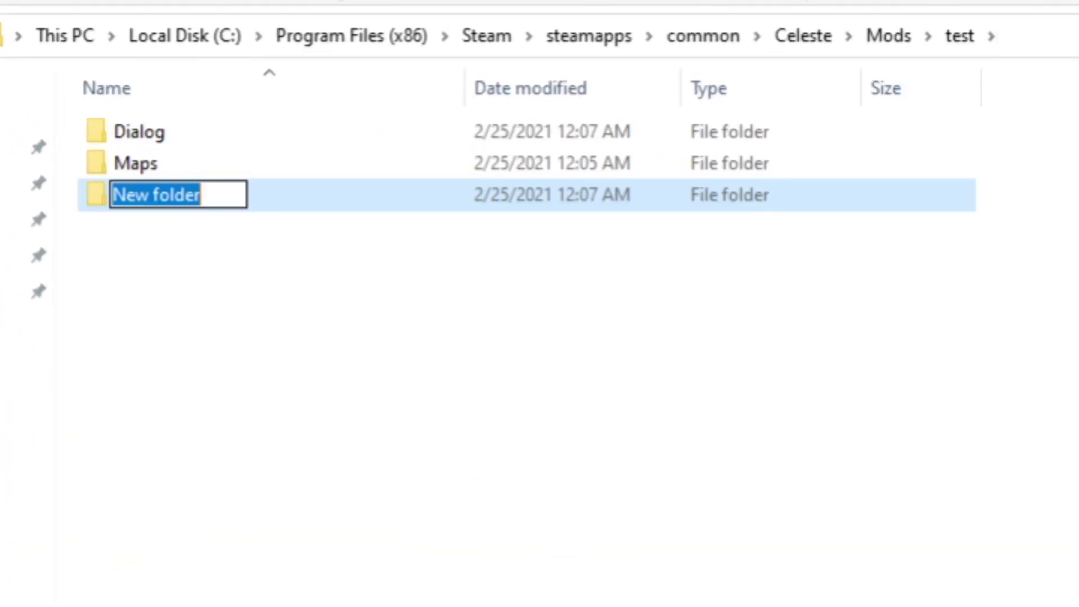
type("Graphics")
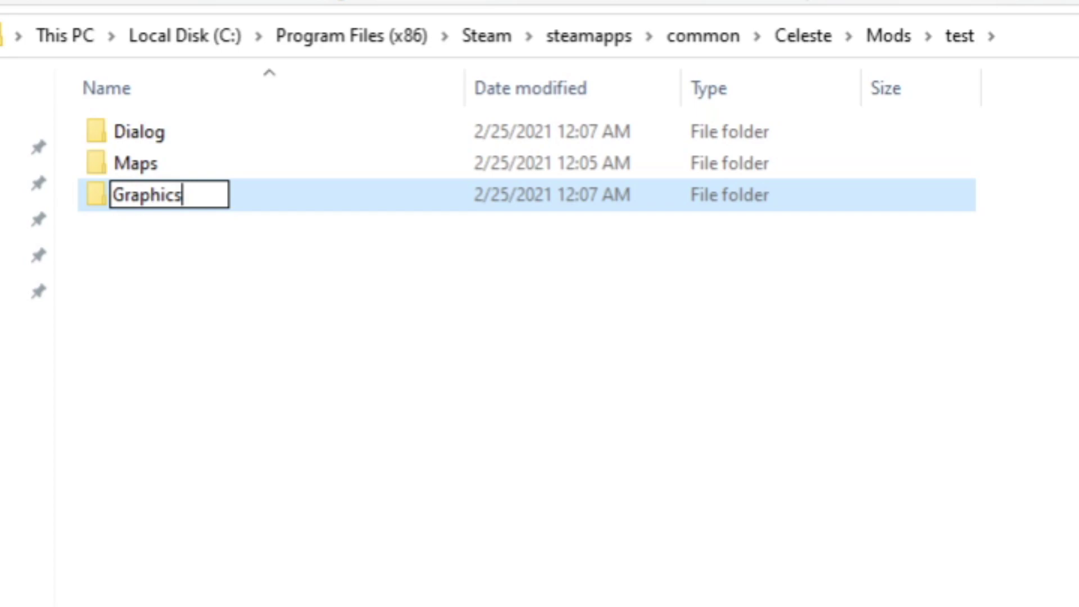
key("Return")
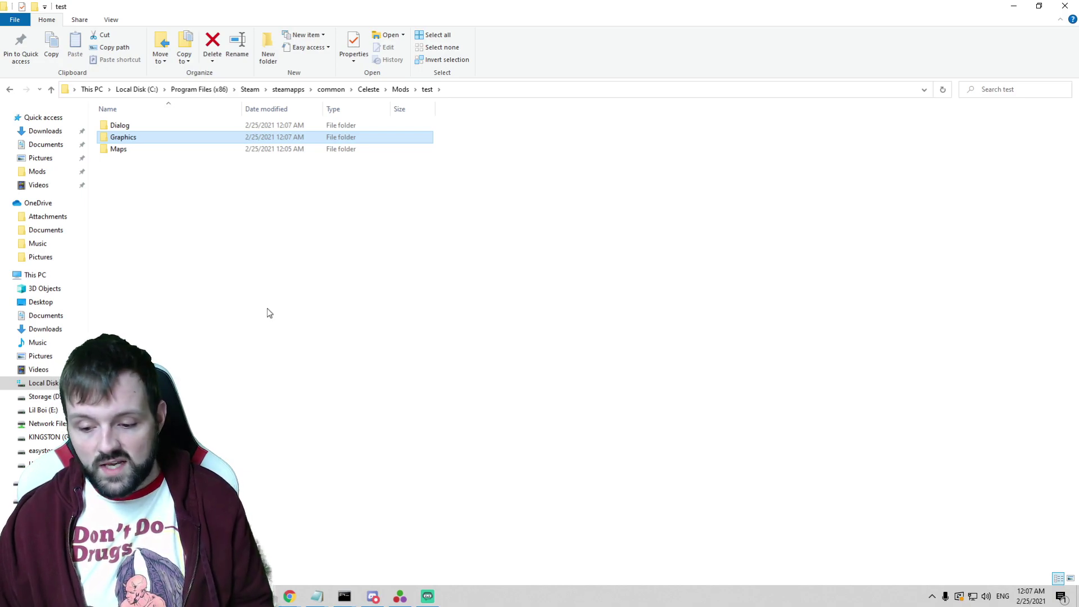
- Create a folder named "Audio" beside the Dialog, Graphics and Maps folders
right_click(219, 298)
mouse_move(295, 444)
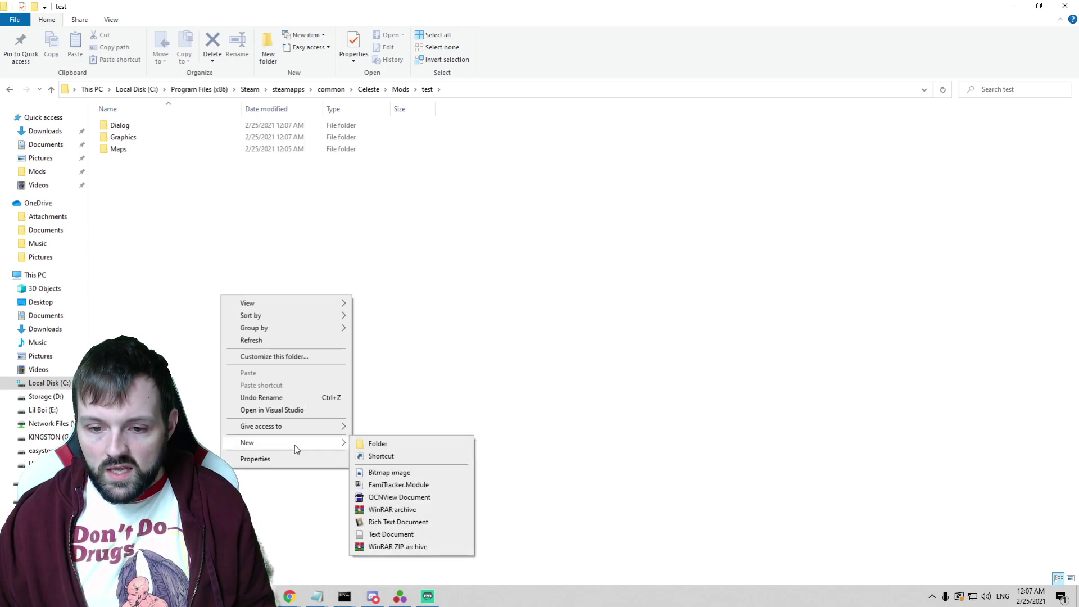
left_click(376, 444)
type("Audio")
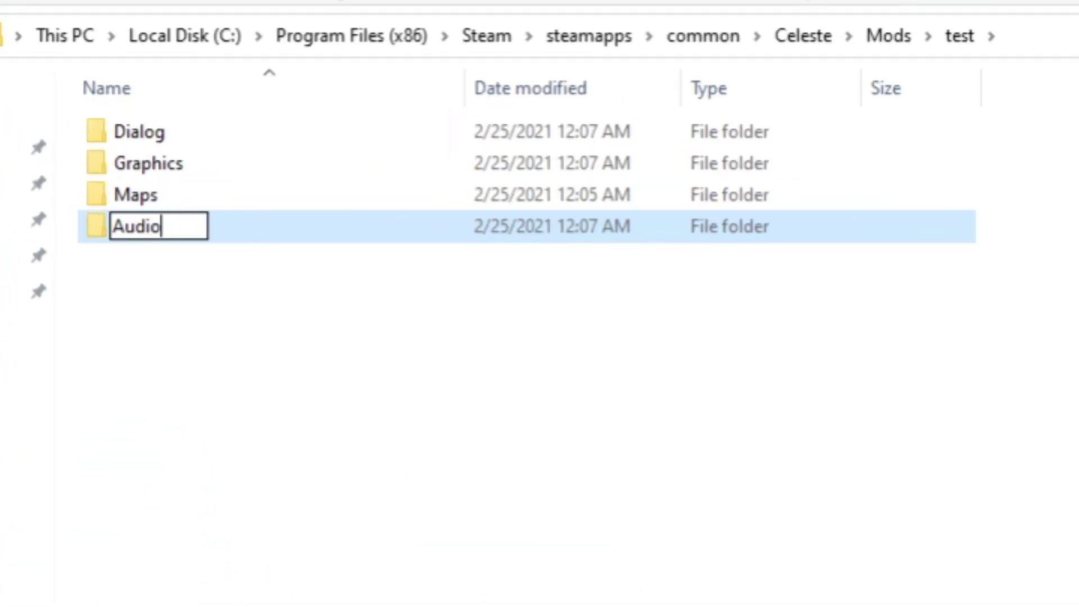
key("Return")
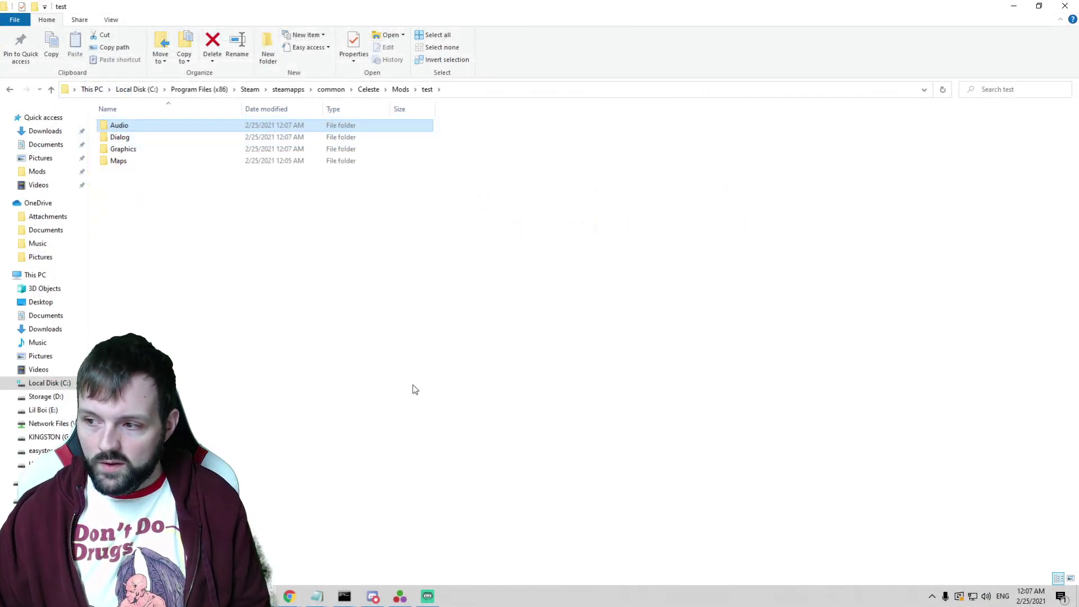
left_click(194, 270)
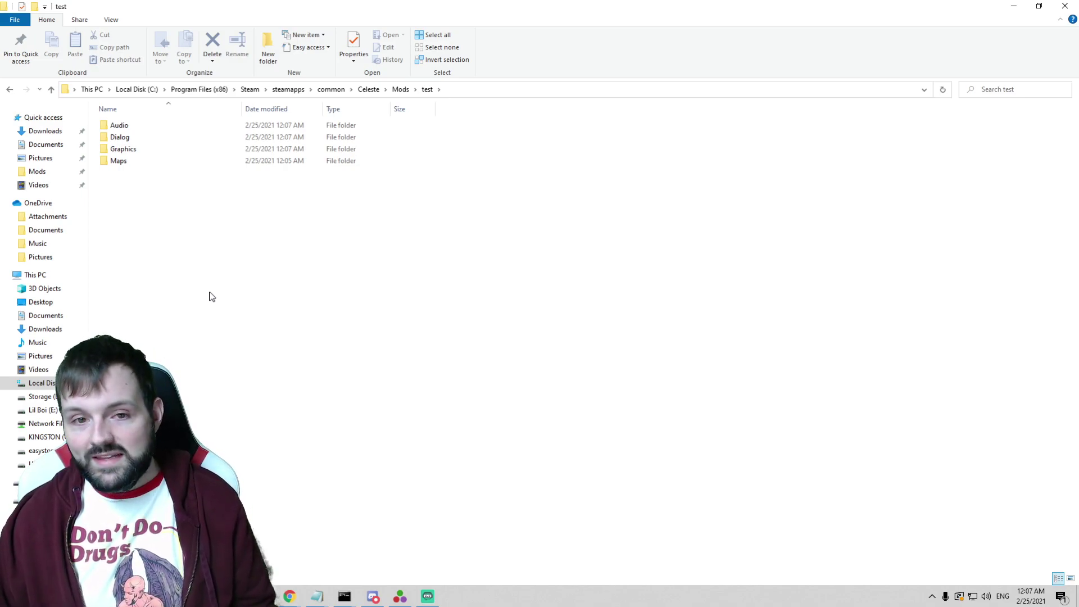
- Create a text document in the test mod folder and name it everest.yaml, accepting the file extension change
right_click(210, 294)
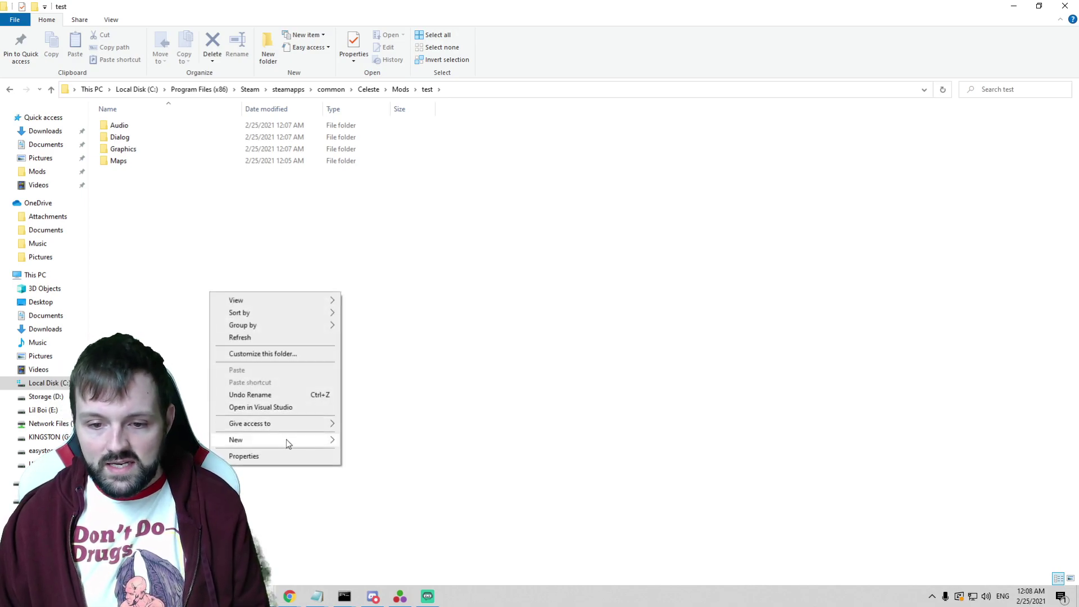
mouse_move(288, 444)
left_click(382, 532)
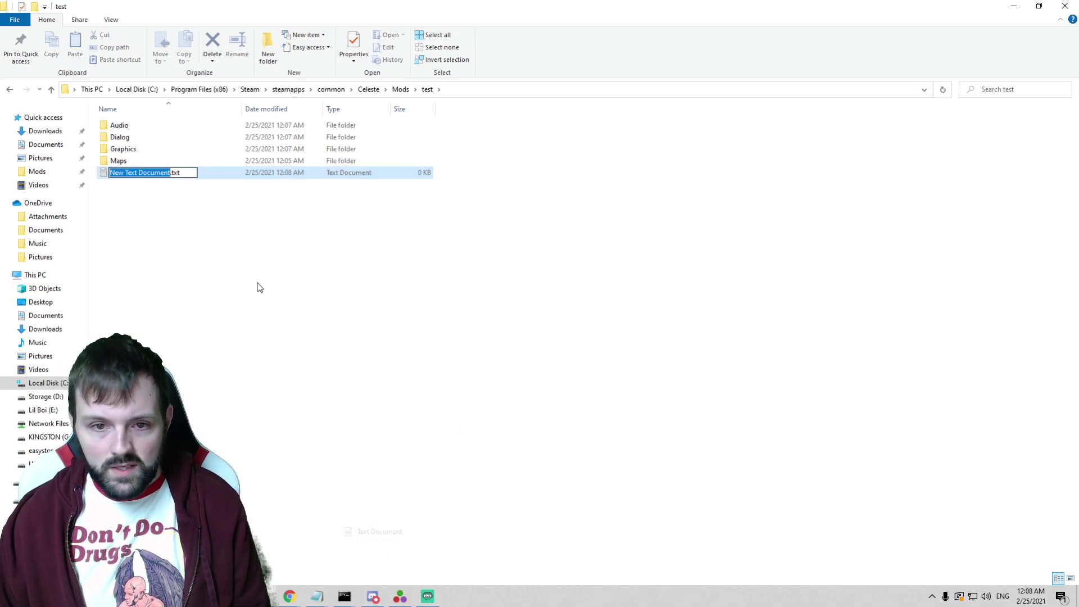
key("ctrl+a")
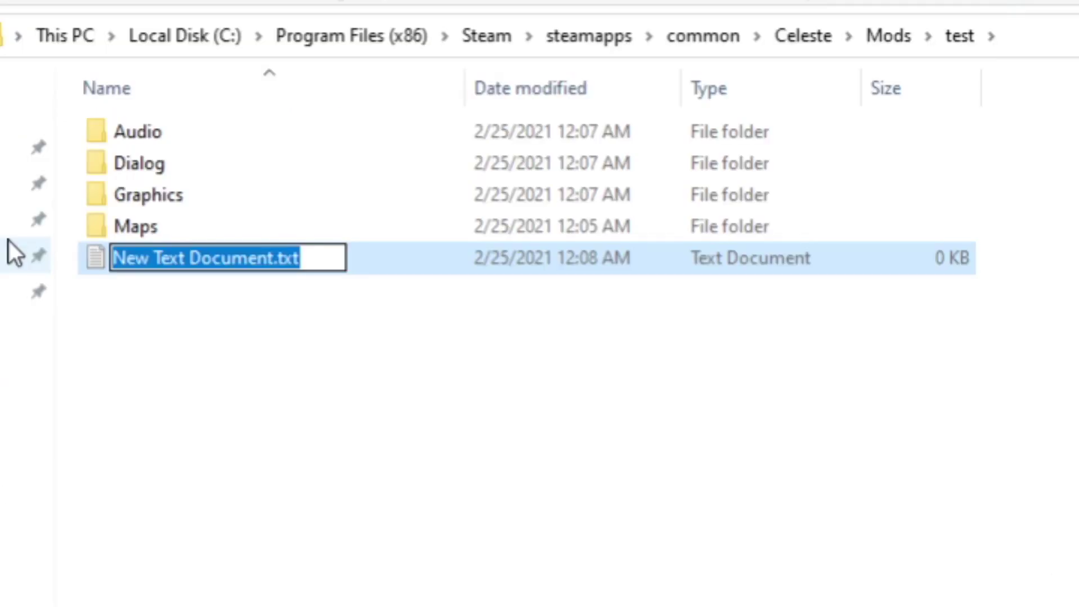
type("e")
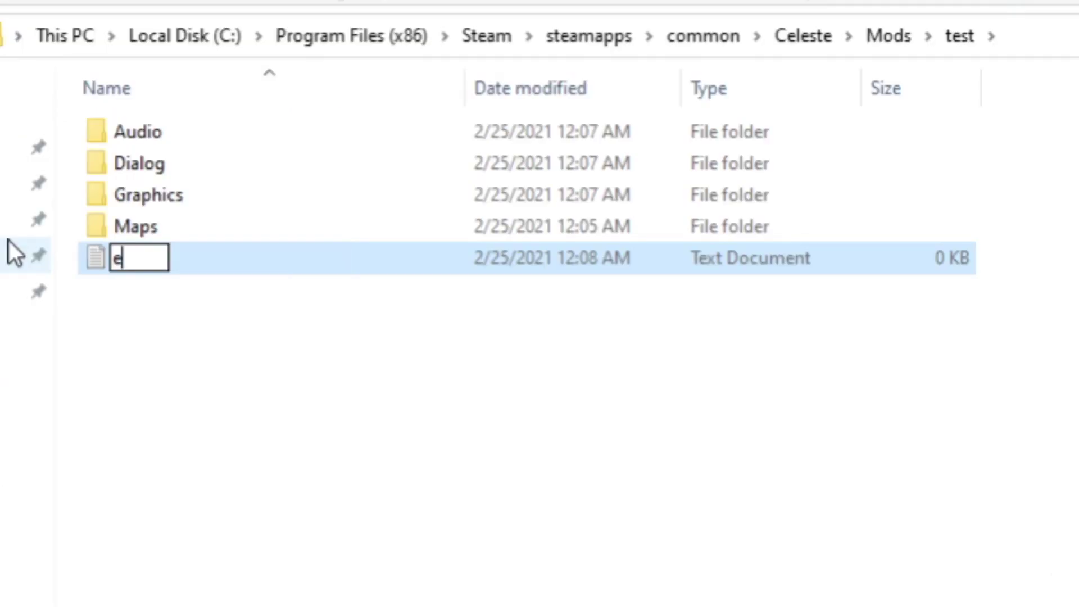
type("verest.ya")
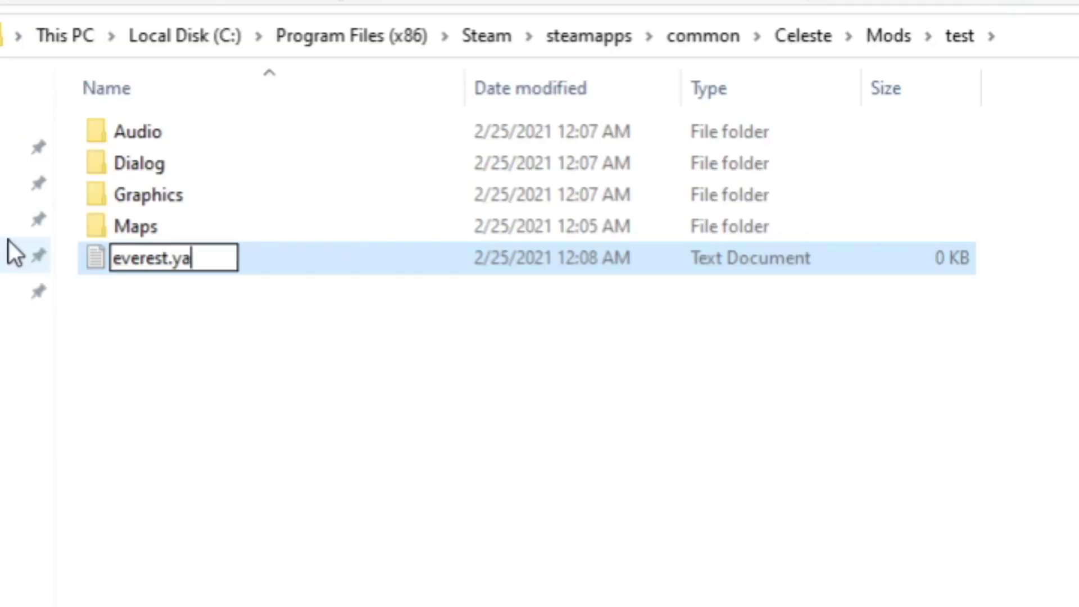
type("ml")
key("Return")
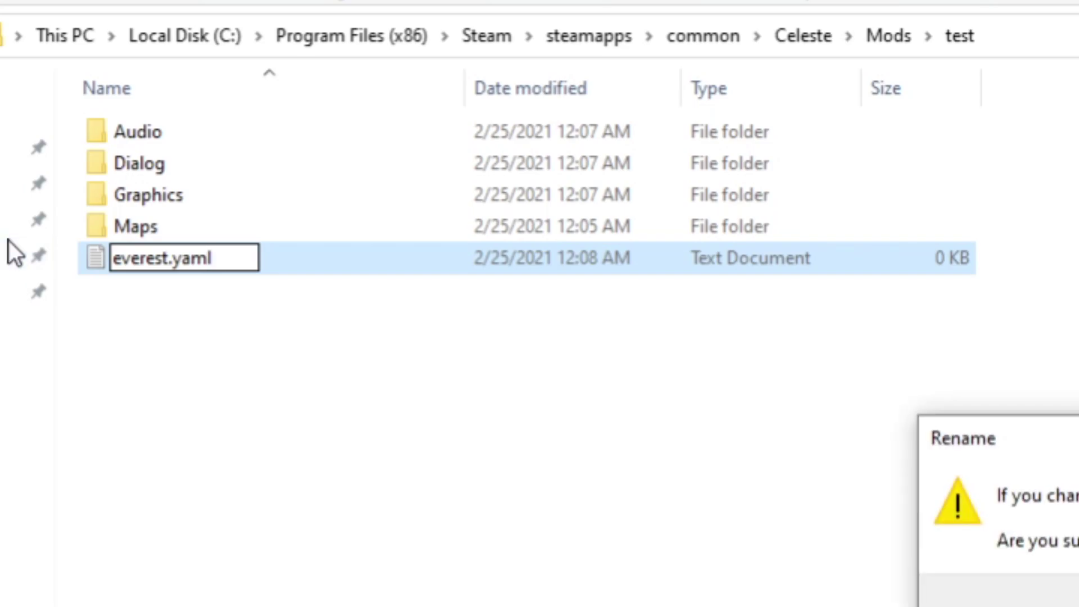
key("Return")
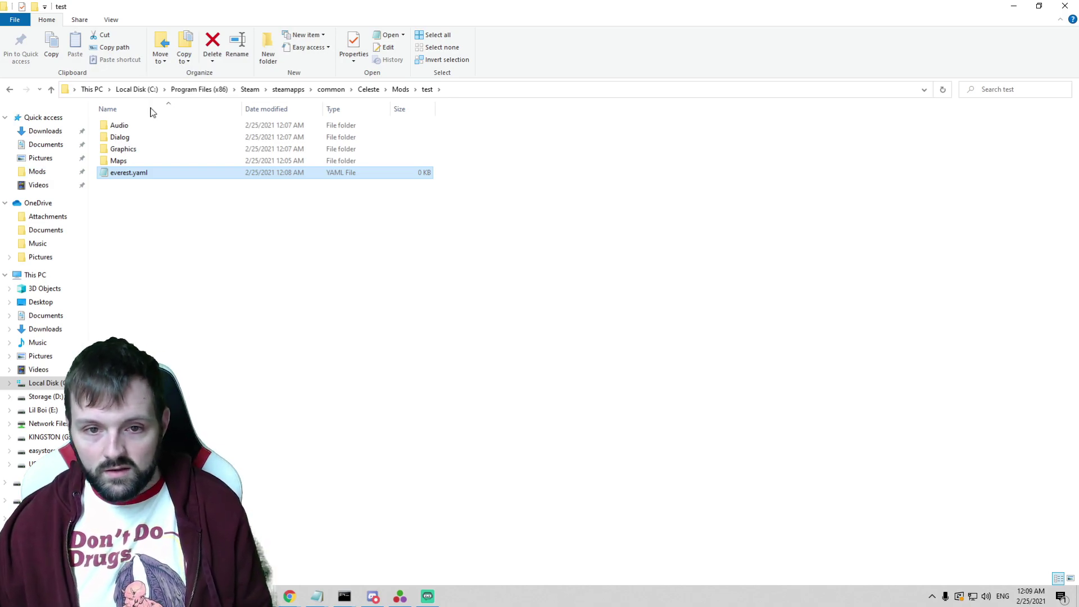
left_click(294, 237)
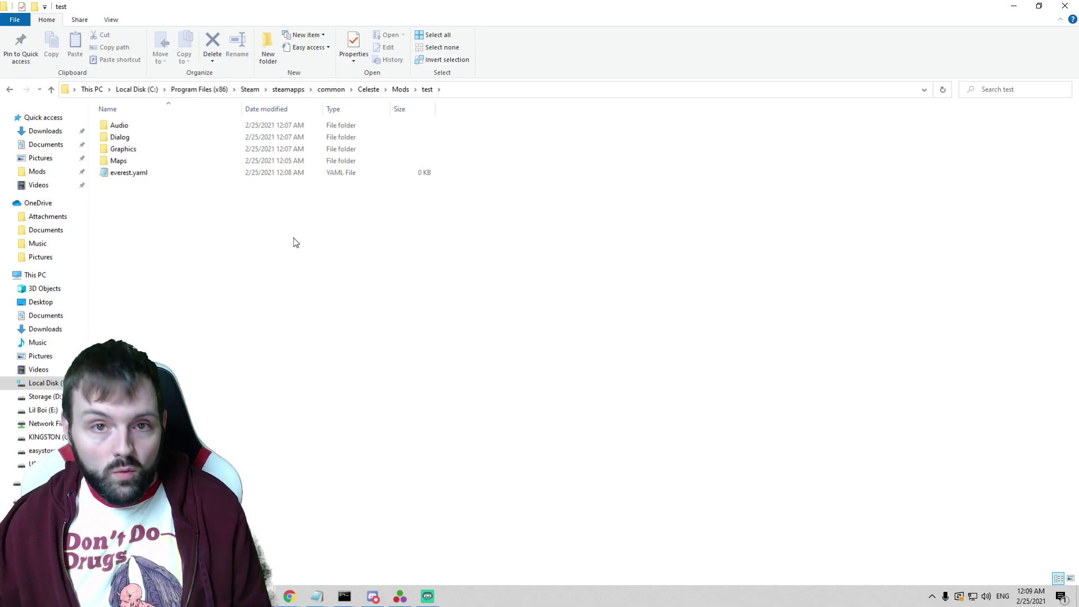
left_click(53, 91)
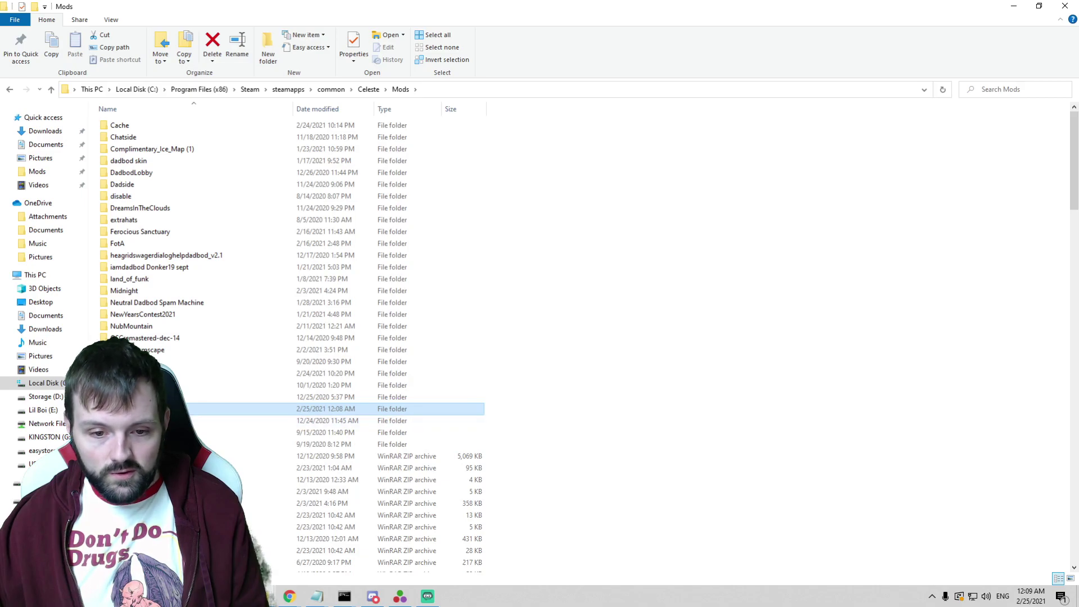
double_click(146, 409)
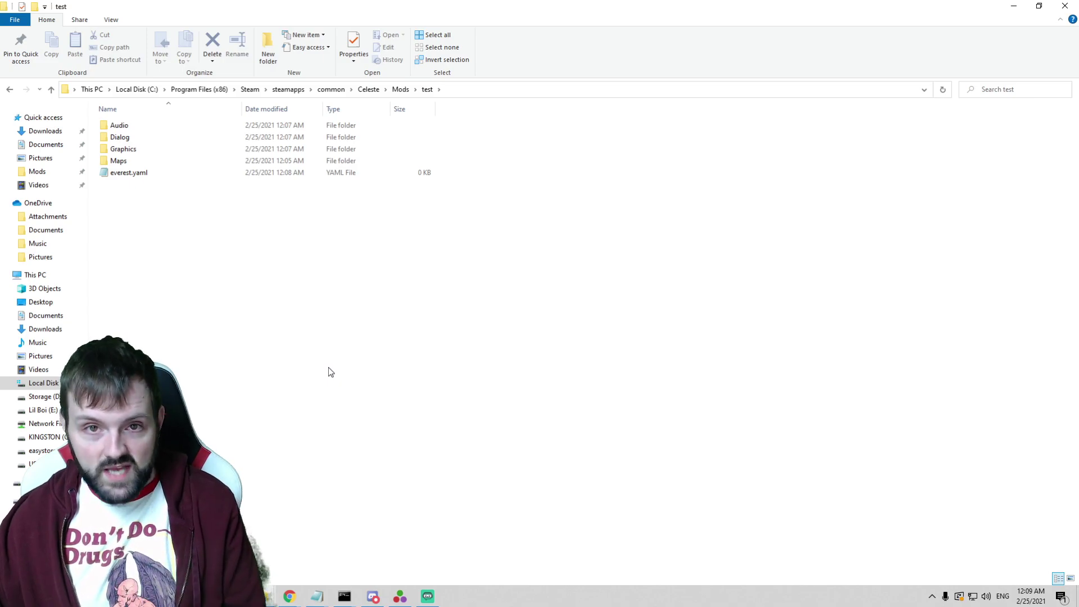
left_click_drag(264, 242, 160, 126)
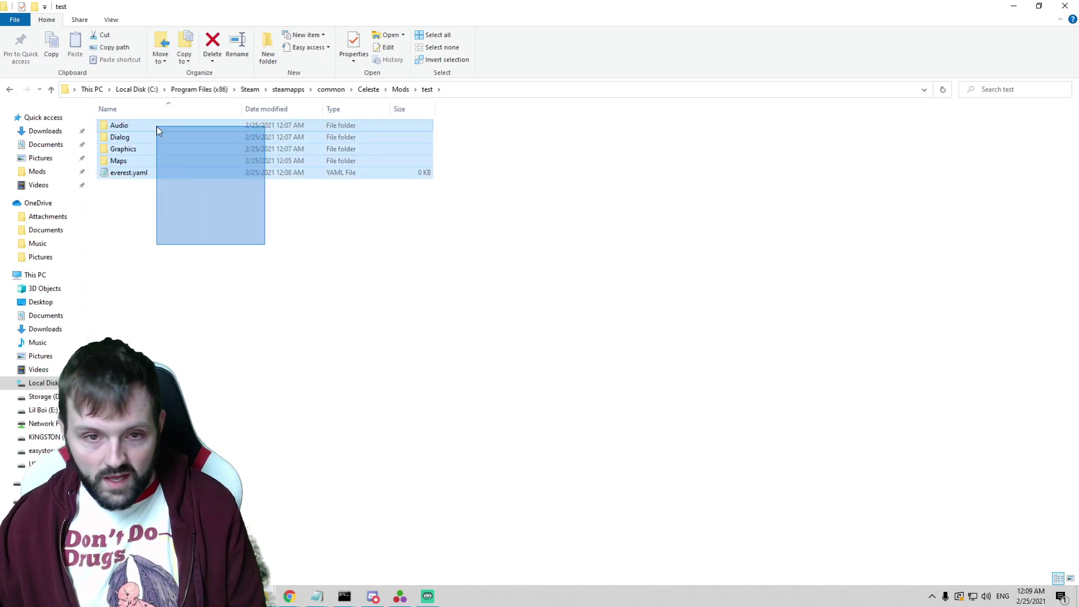
left_click(165, 282)
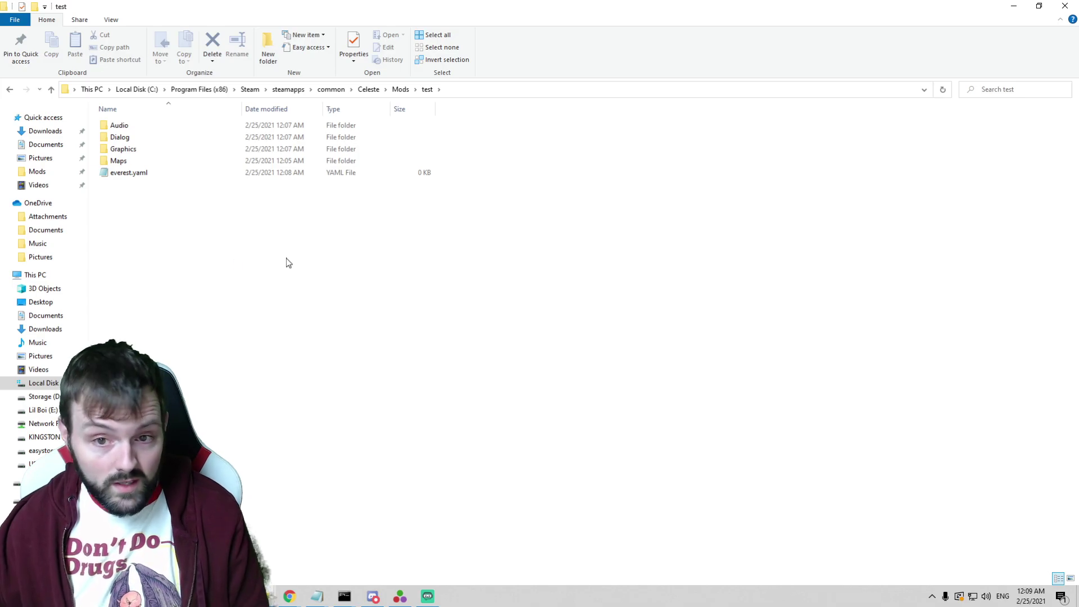
- Compress the Audio, Dialog, Graphics and Maps folders together with everest.yaml into a zipped folder named test.zip
left_click_drag(254, 236, 115, 127)
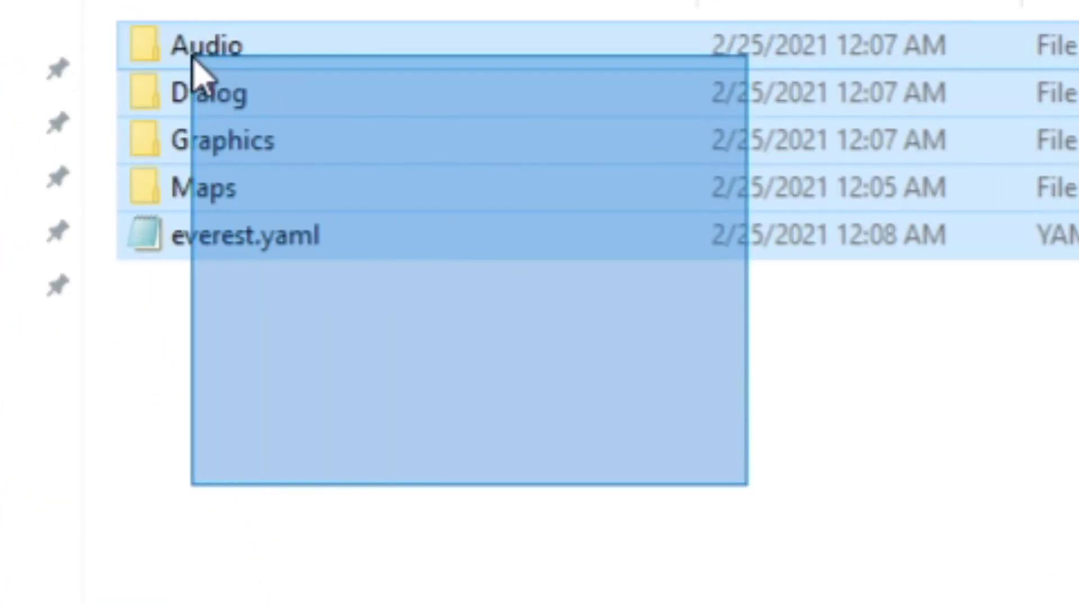
left_click_drag(194, 67, 144, 60)
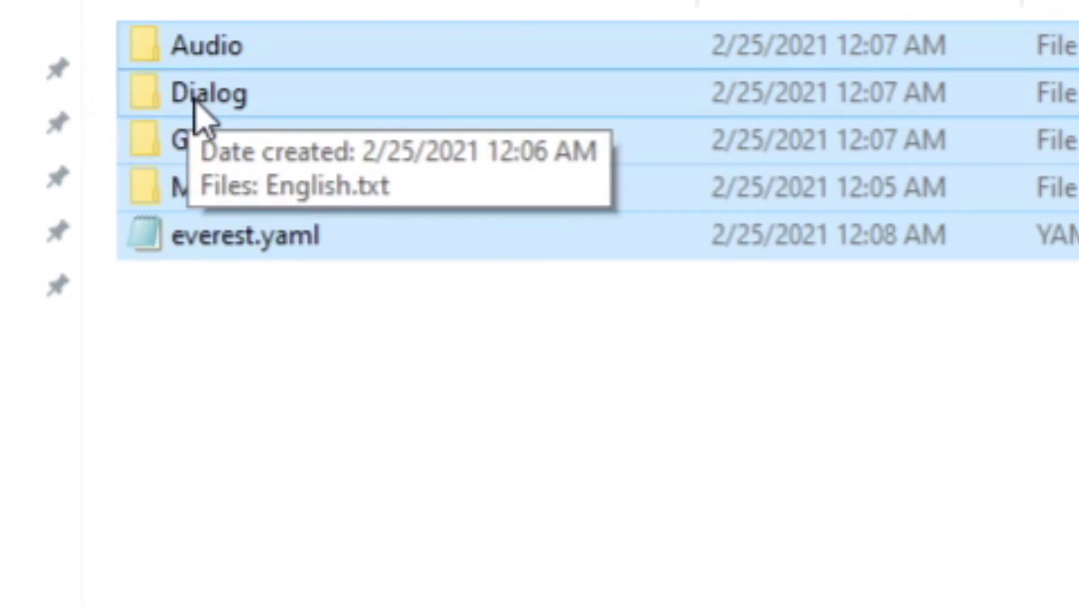
right_click(195, 100)
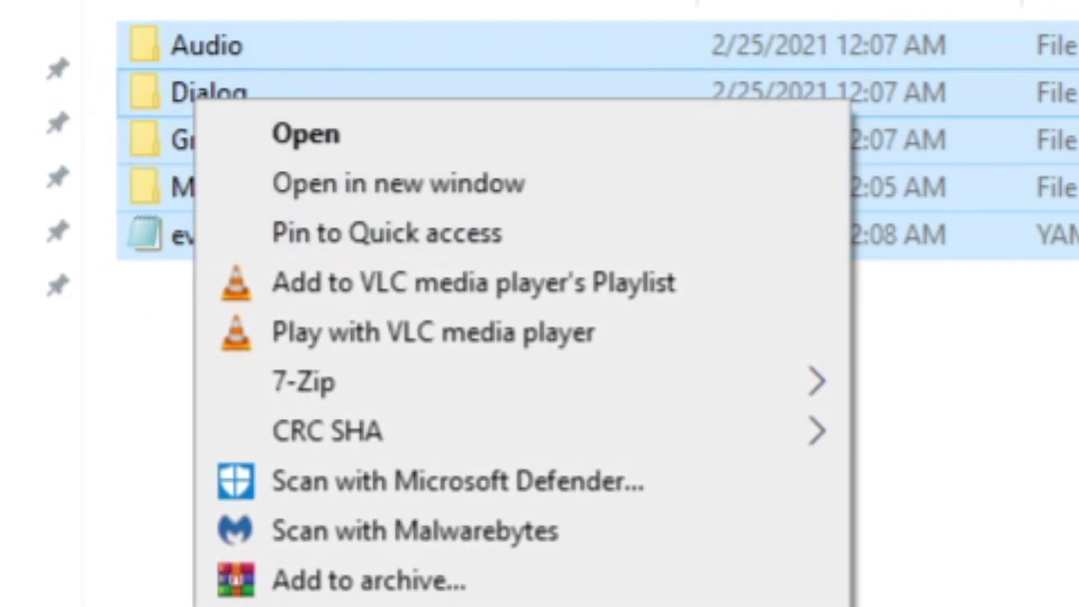
mouse_move(517, 606)
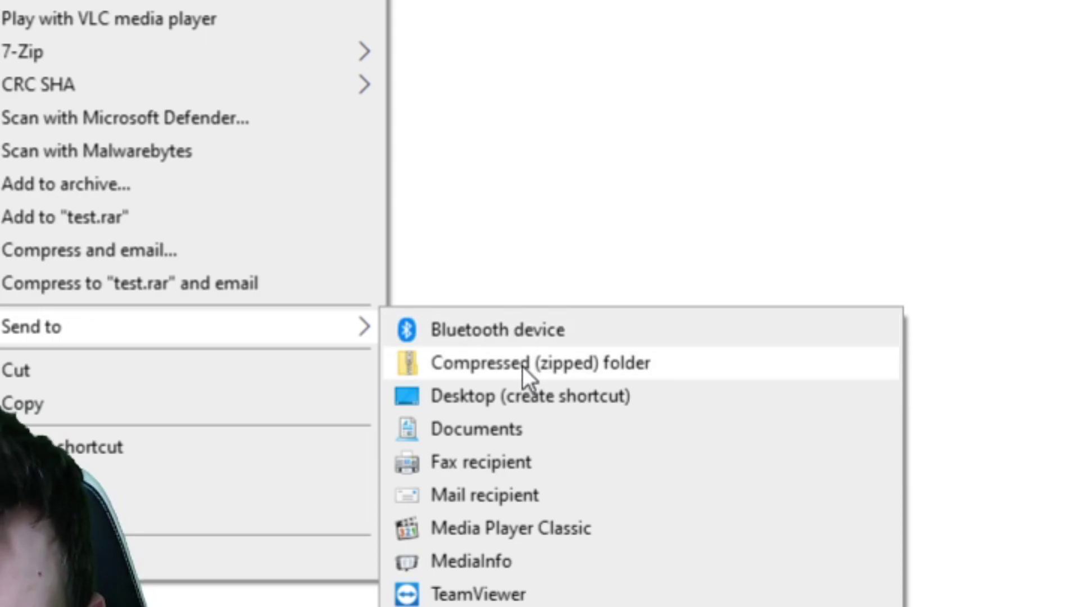
left_click(709, 539)
left_click(665, 298)
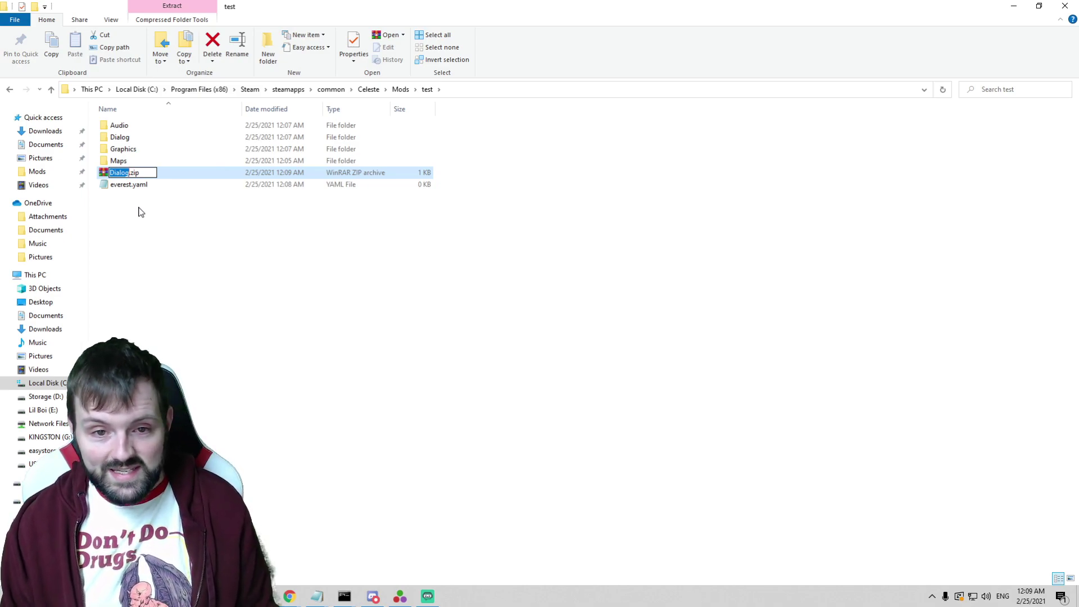
type("test")
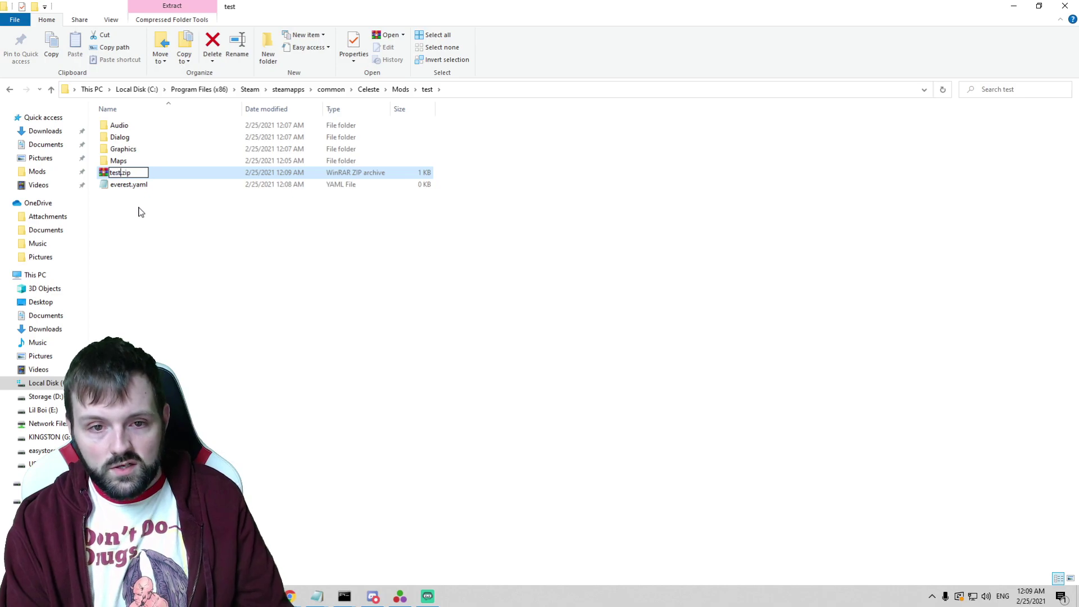
key("Return")
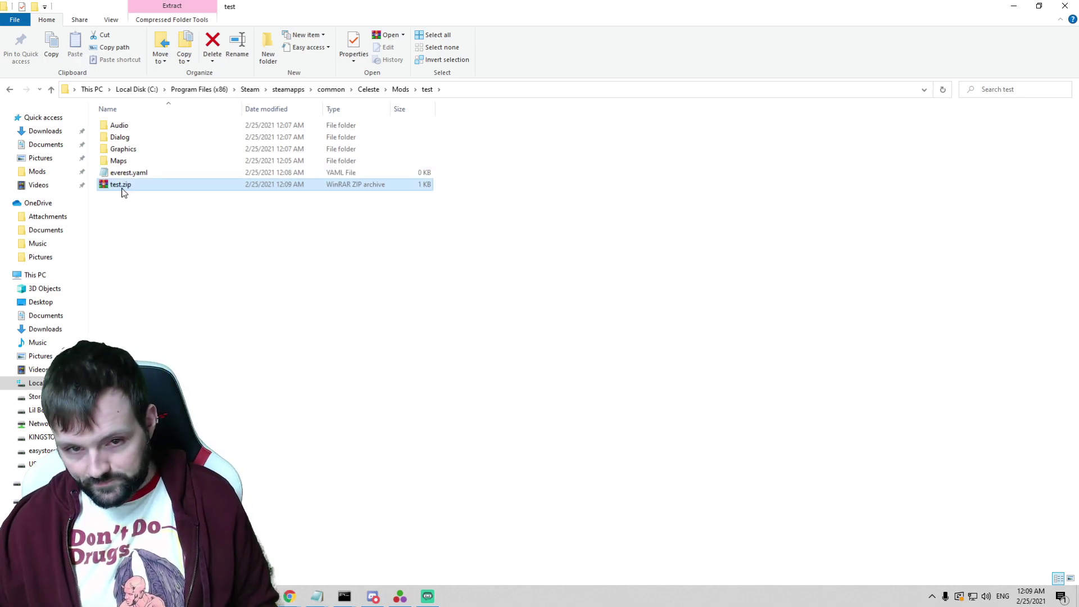